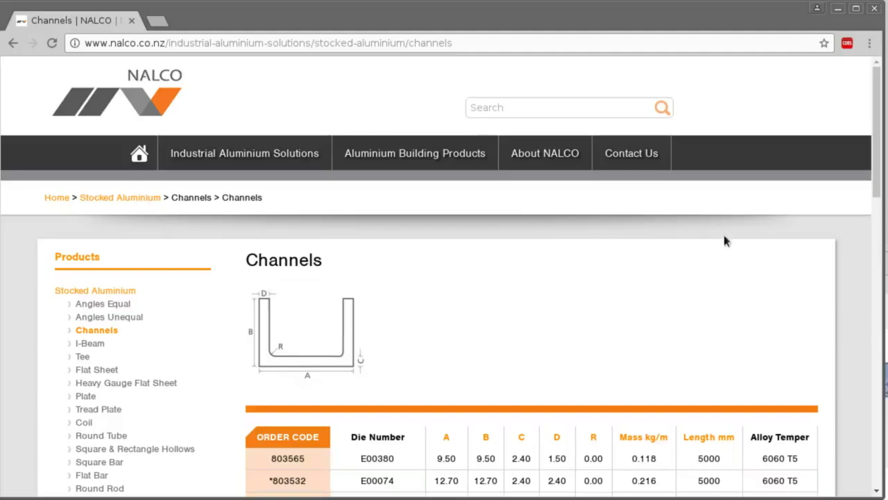
Step: Scroll down through the NALCO Channels size table in Chrome
scroll(724, 236, down, 2)
scroll(776, 241, down, 1)
scroll(813, 258, down, 7)
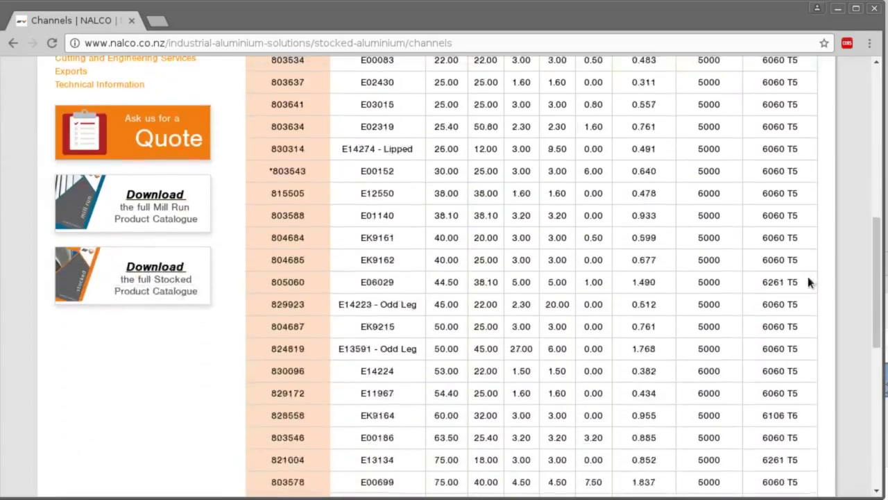
scroll(810, 275, down, 1)
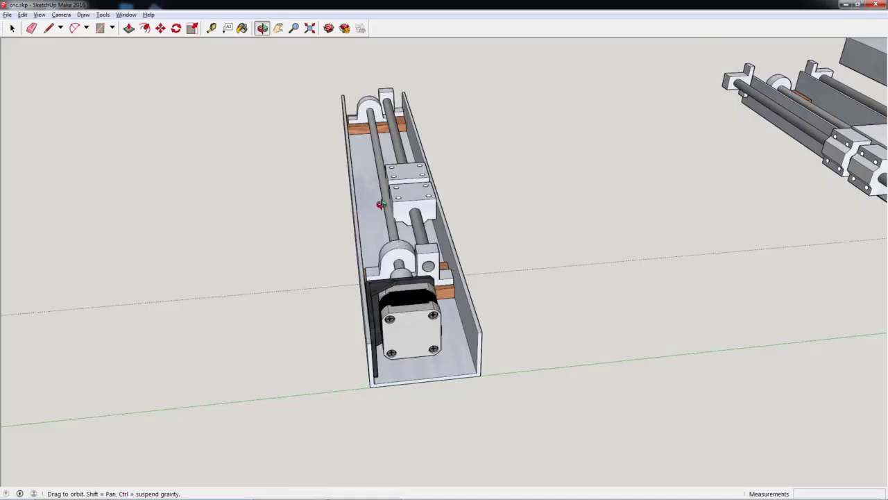
Step: Orbit and zoom the SketchUp linear actuator model, then return to the Select tool
mouse_move(417, 347)
middle_down()
mouse_move(473, 347)
mouse_move(363, 278)
mouse_move(316, 229)
mouse_move(290, 99)
middle_up()
scroll(473, 346, up, 3)
key(space)
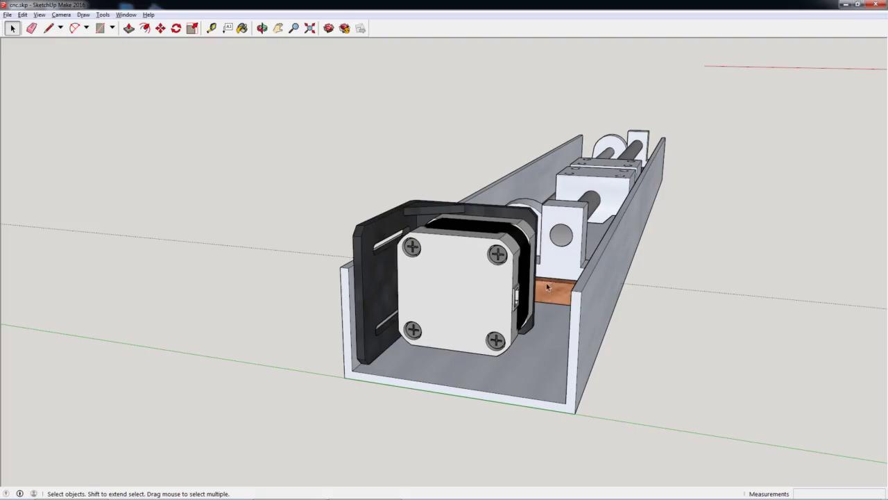
Step: Orbit and zoom around the actuator's motor end, then over the row of linear slides
middle_drag(451, 213, 350, 252)
scroll(458, 234, up, 3)
scroll(696, 262, up, 3)
scroll(683, 259, down, 4)
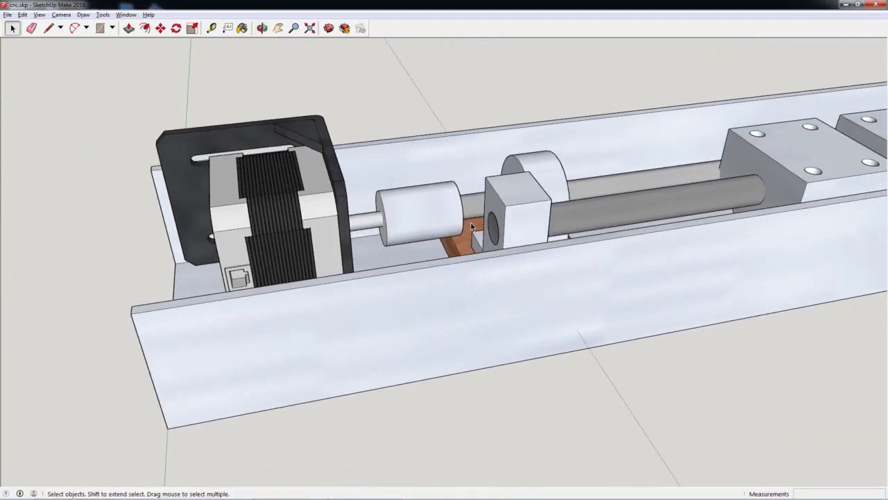
scroll(395, 262, down, 4)
scroll(395, 263, down, 3)
middle_drag(395, 263, 542, 274)
Step: Zoom to extents to frame all CNC models, then orbit past the slides to the gantry frame
key(shift+z)
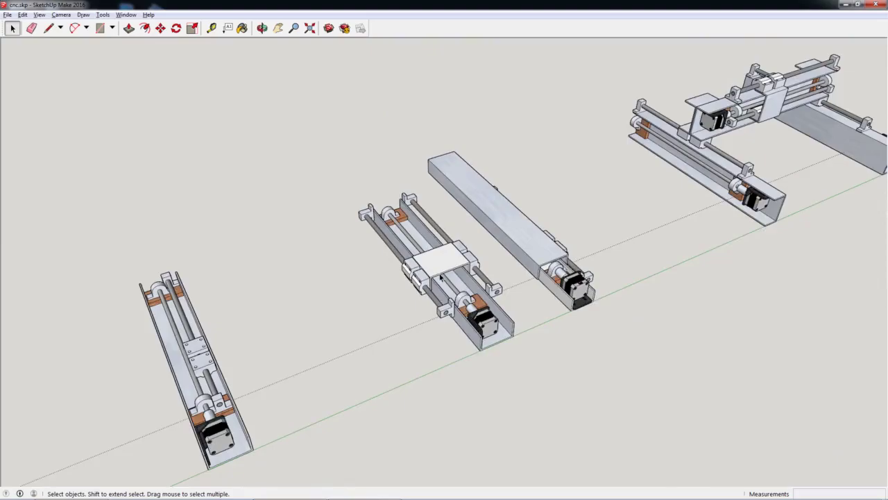
scroll(440, 277, up, 3)
middle_drag(440, 277, 383, 303)
scroll(413, 245, down, 3)
scroll(431, 249, up, 5)
middle_drag(488, 301, 515, 335)
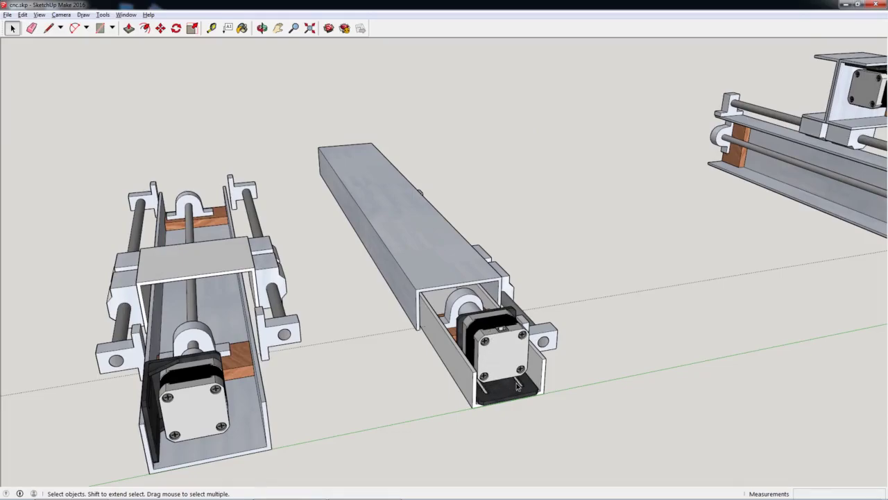
middle_drag(481, 317, 833, 249)
middle_drag(775, 251, 327, 285)
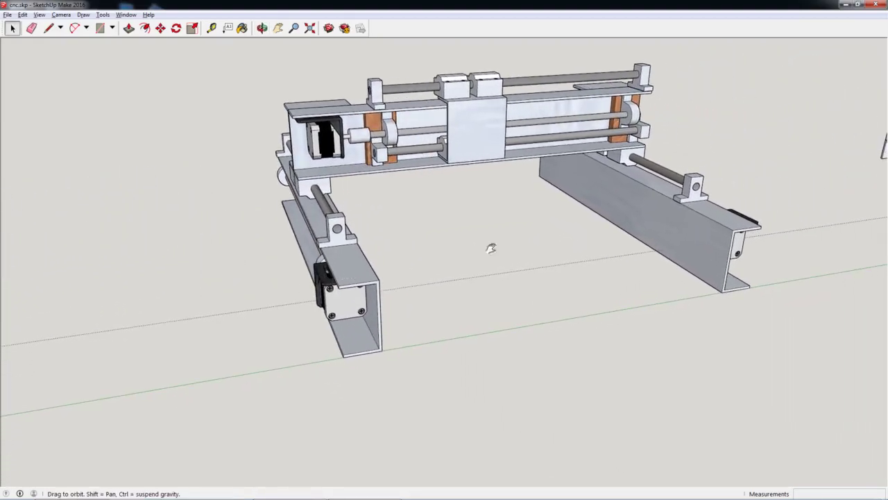
Step: Orbit and zoom around the gantry frame on its two channel rails from several angles
middle_drag(490, 246, 427, 315)
scroll(437, 274, up, 2)
scroll(428, 277, up, 2)
scroll(429, 318, down, 5)
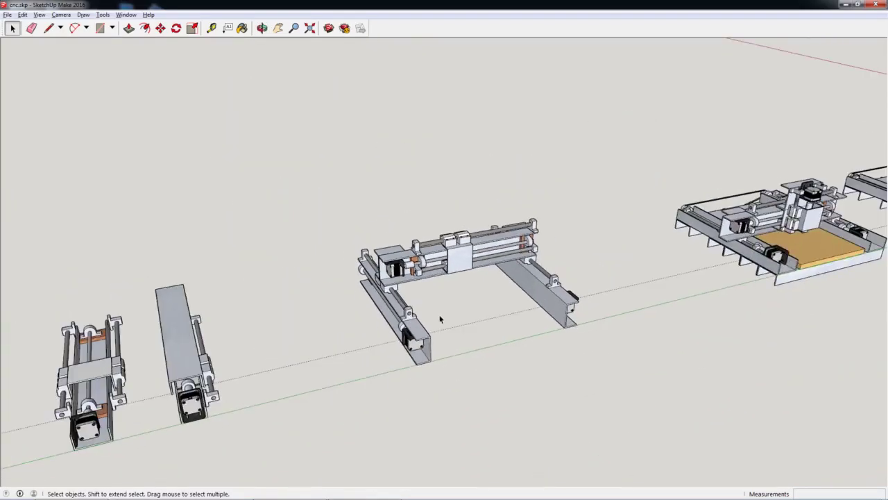
scroll(404, 290, up, 4)
middle_drag(386, 327, 414, 298)
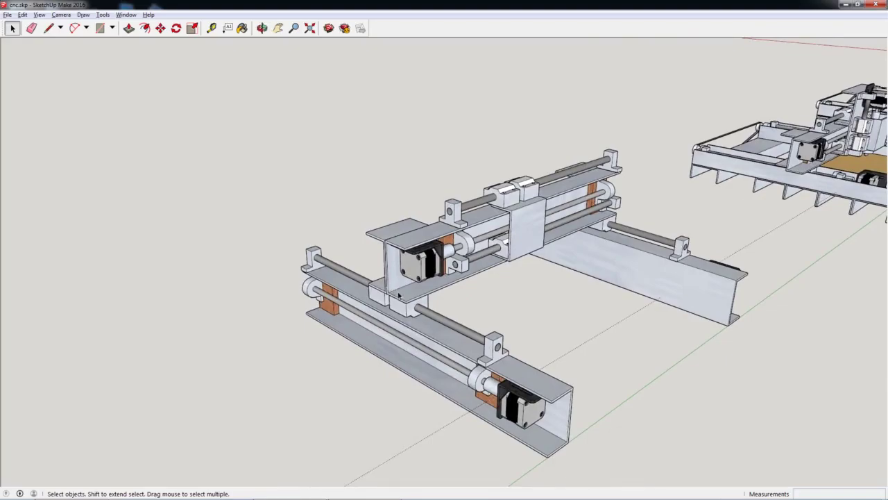
middle_drag(540, 232, 251, 331)
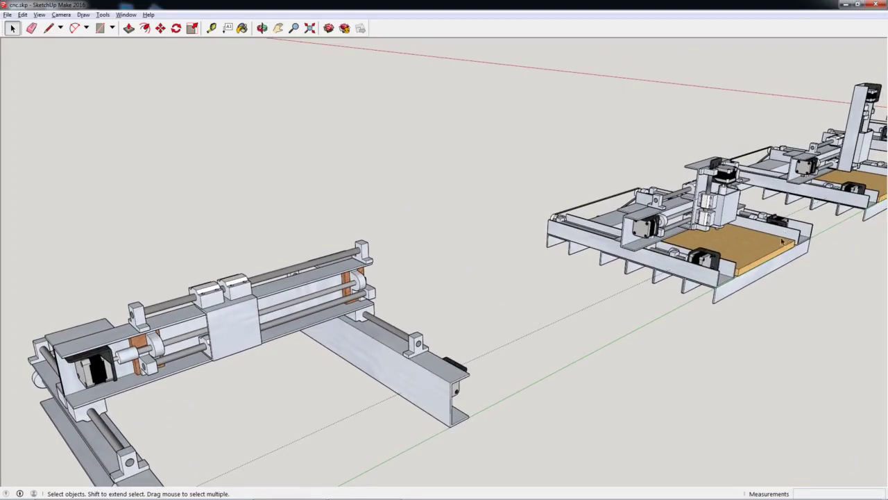
scroll(771, 245, up, 4)
scroll(692, 246, down, 5)
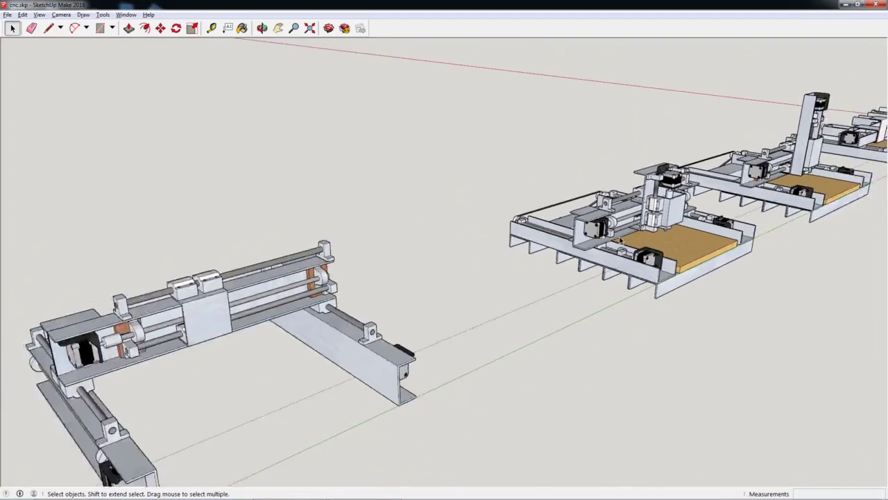
scroll(455, 338, up, 4)
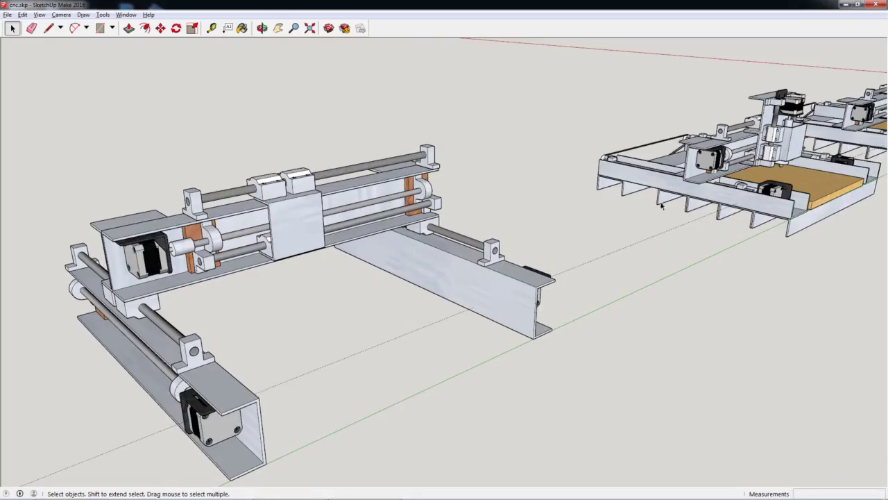
Step: Bring the complete machine with the finned base and wooden bed into close view
middle_drag(661, 205, 533, 275)
scroll(466, 299, up, 6)
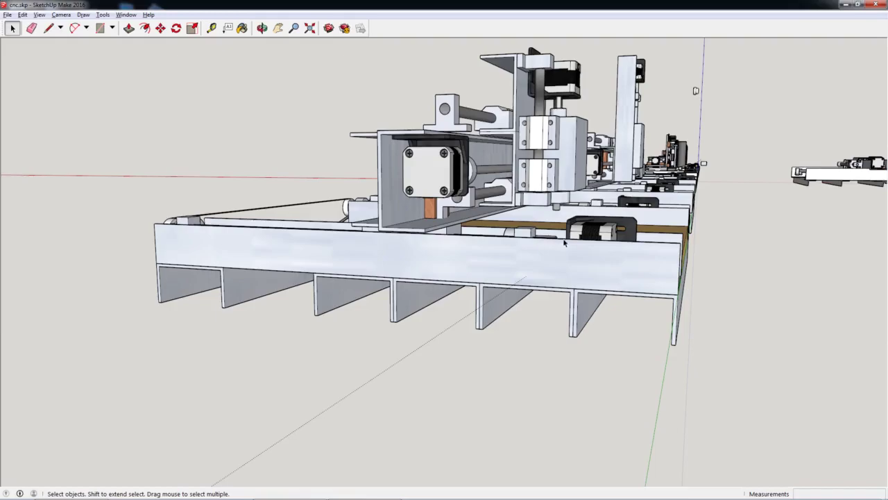
middle_click(556, 243)
middle_drag(556, 244, 526, 275)
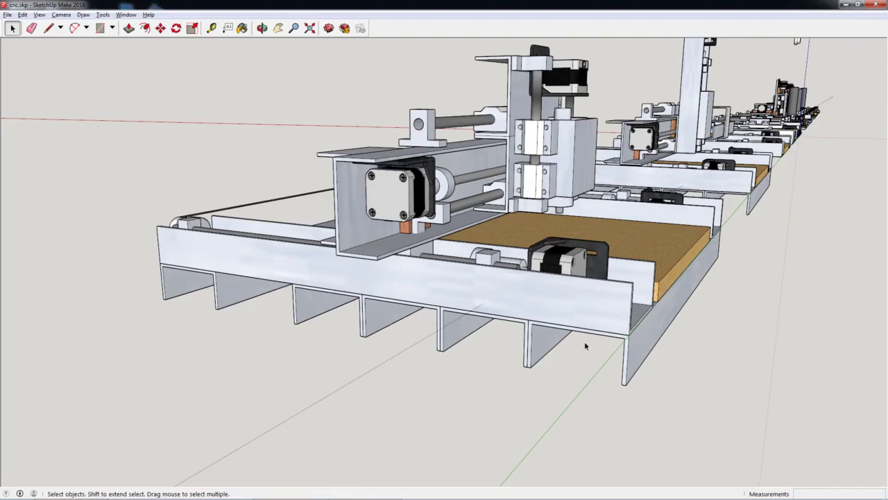
scroll(516, 344, up, 2)
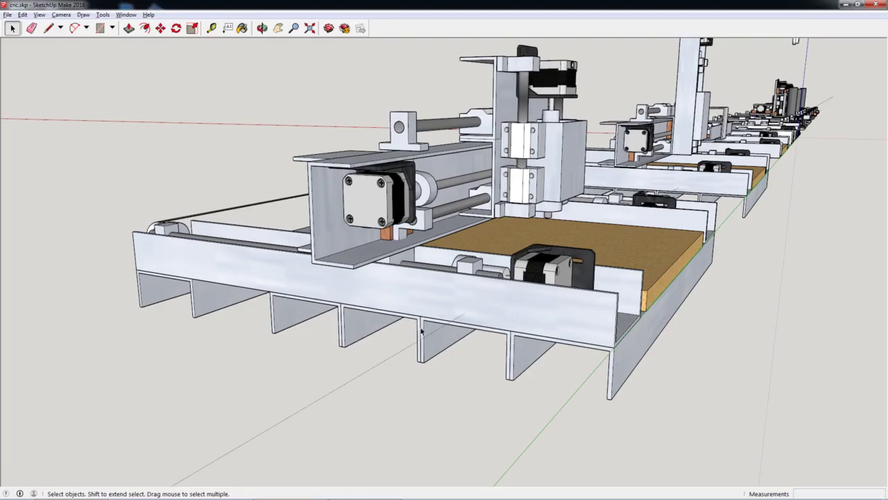
Step: Orbit around the belt-driven bed machine from front, high and low views
middle_drag(490, 234, 537, 309)
middle_drag(193, 312, 534, 315)
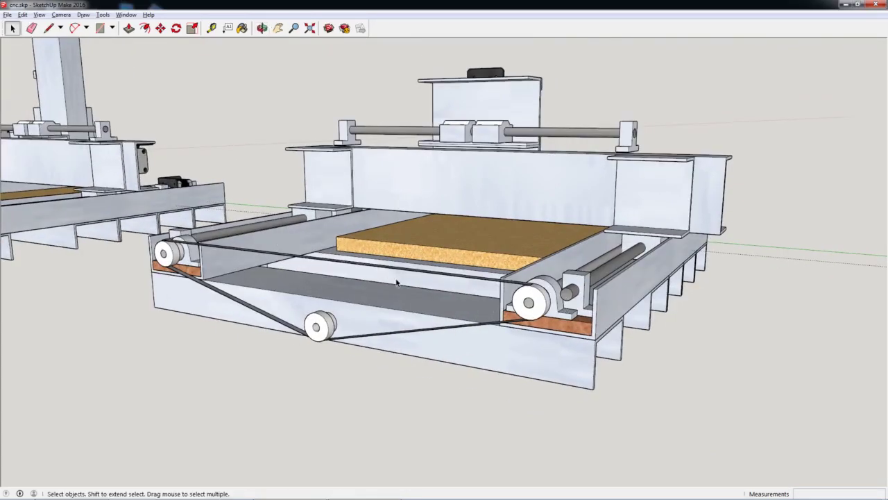
middle_drag(360, 276, 134, 324)
middle_drag(443, 268, 275, 265)
middle_drag(530, 241, 474, 315)
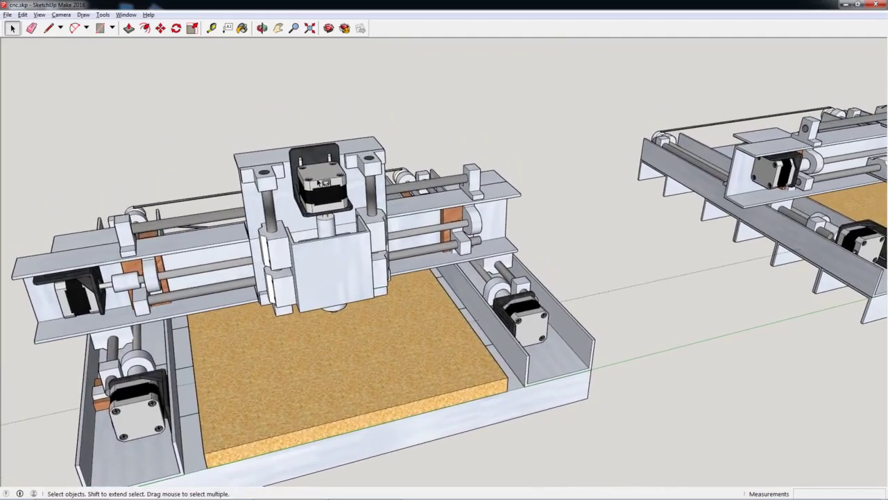
Step: Move on to the tall Z-axis machine and centre it in view
middle_drag(408, 249, 417, 326)
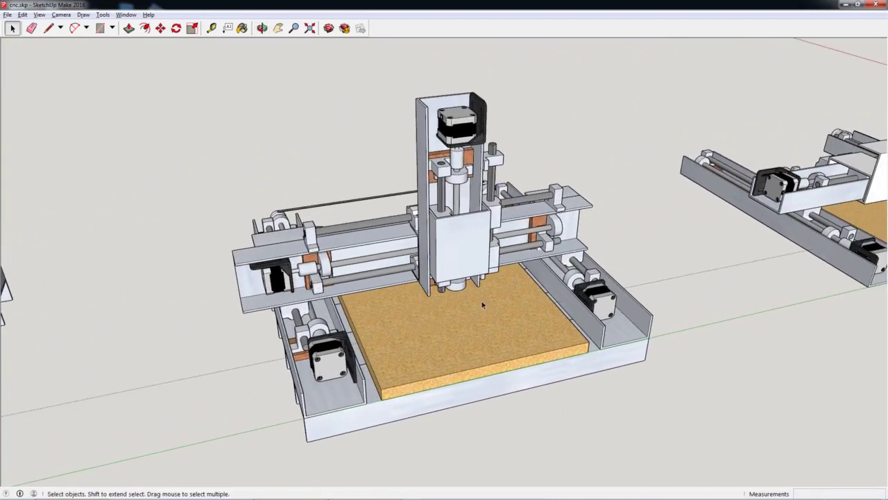
middle_drag(483, 301, 617, 297)
scroll(566, 269, up, 6)
scroll(547, 282, down, 2)
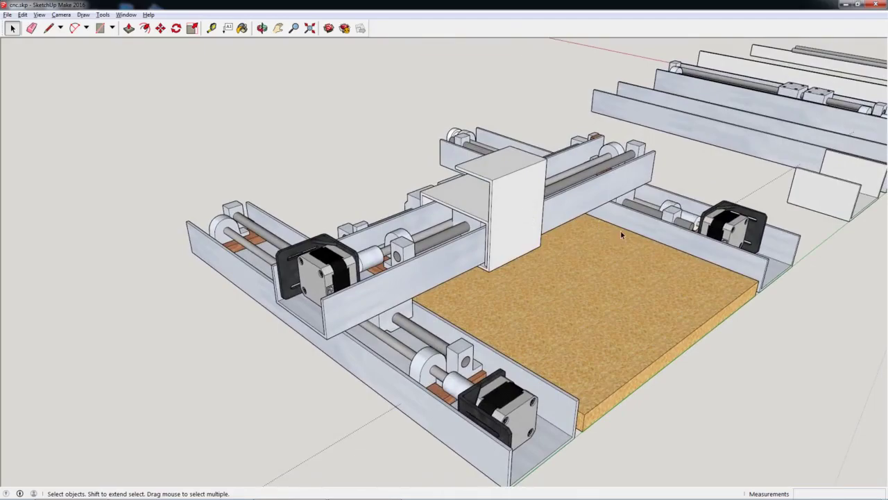
Step: Orbit over the loose channel parts beside the machine, then zoom toward the plate-mounted rail assemblies
middle_drag(621, 231, 312, 358)
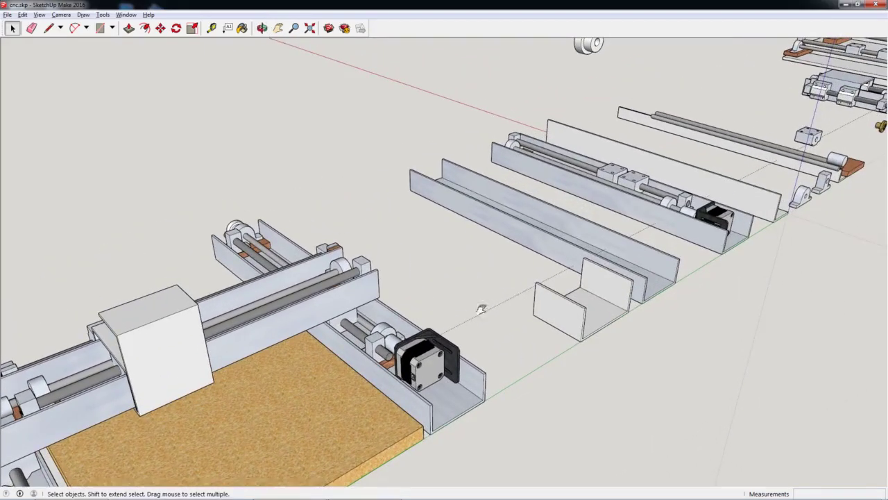
middle_drag(481, 309, 603, 288)
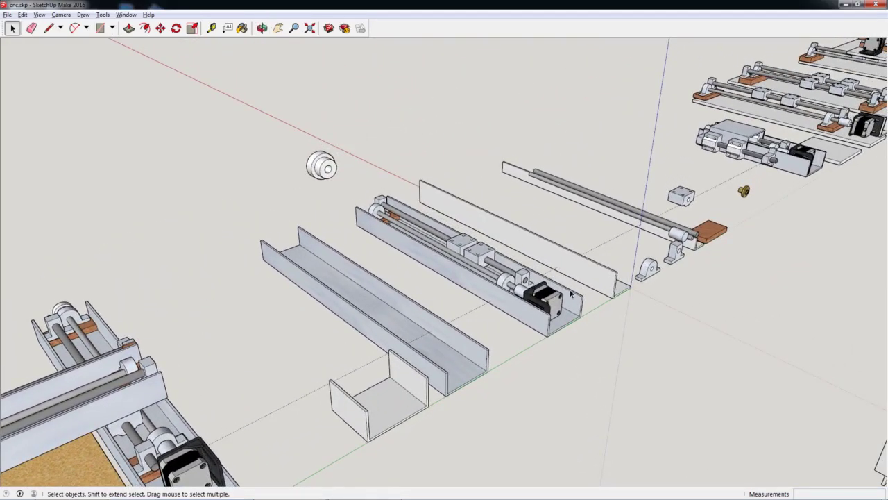
middle_drag(548, 295, 372, 295)
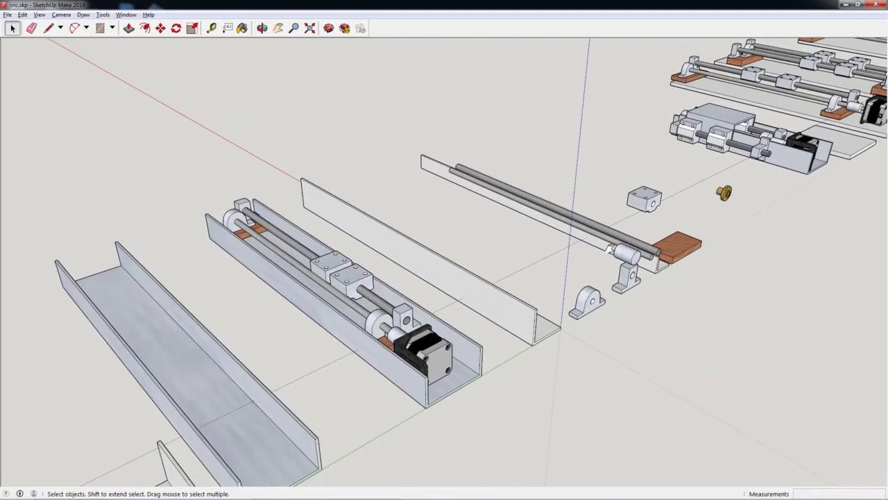
middle_drag(607, 250, 699, 270)
scroll(585, 295, up, 5)
scroll(585, 295, up, 1)
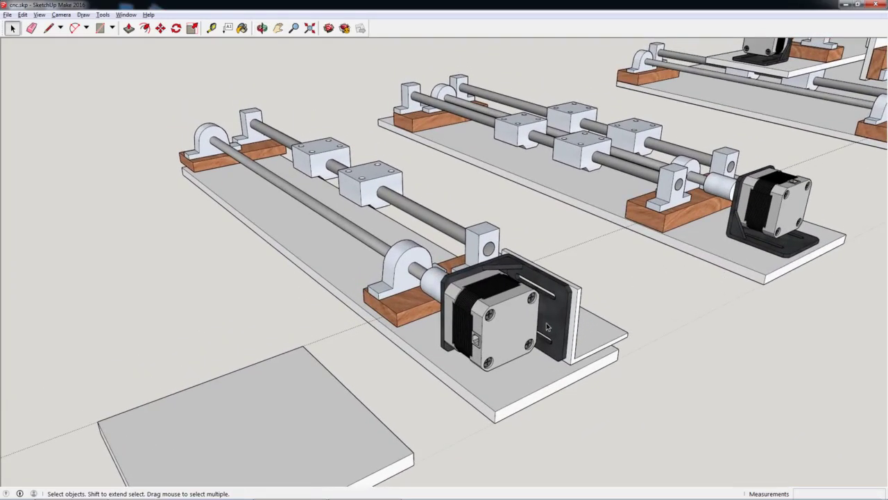
Step: Orbit around the plate rail assemblies and left rail plate, ending at the motor end
mouse_move(549, 372)
middle_down()
mouse_move(484, 371)
mouse_move(483, 387)
mouse_move(477, 377)
mouse_move(482, 367)
mouse_move(561, 364)
mouse_move(598, 304)
mouse_move(598, 337)
mouse_move(609, 314)
mouse_move(615, 357)
mouse_move(608, 349)
mouse_move(581, 358)
mouse_move(556, 323)
mouse_move(538, 381)
middle_up()
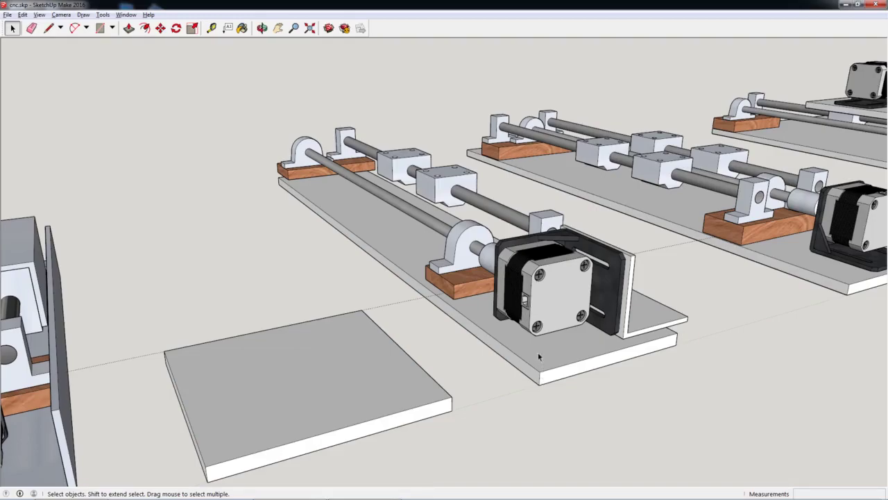
middle_drag(453, 254, 450, 300)
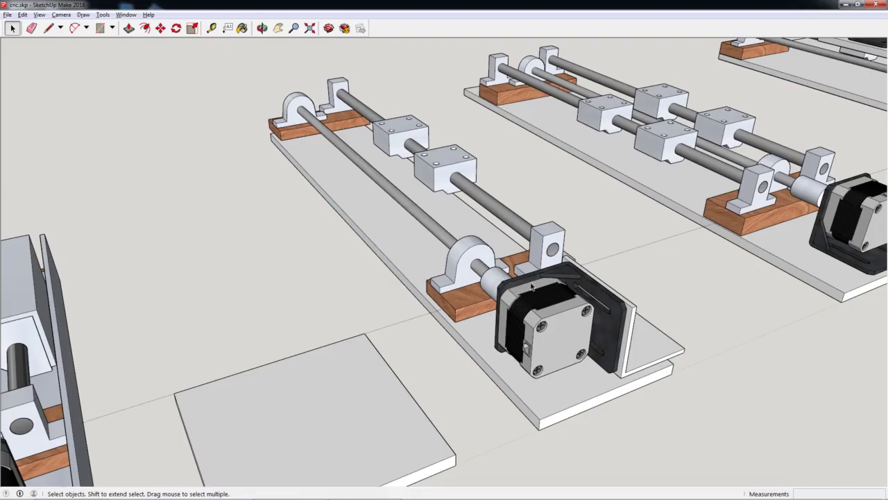
middle_drag(512, 279, 340, 260)
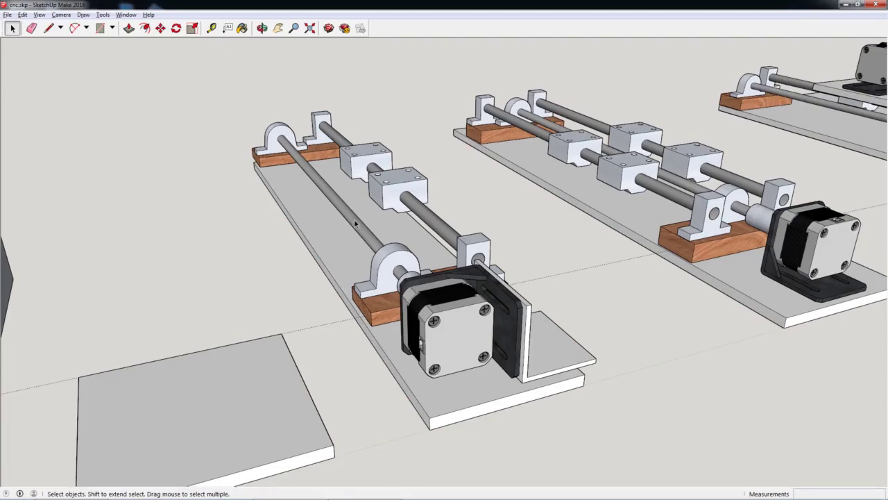
middle_drag(356, 222, 385, 215)
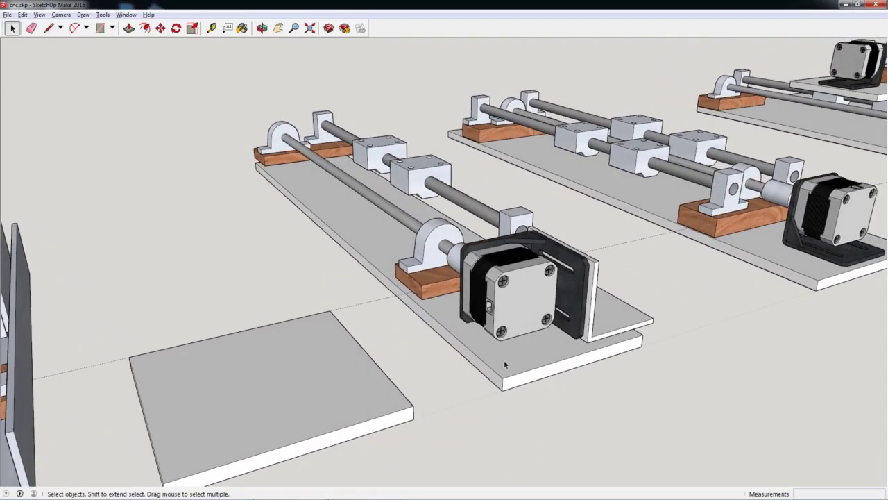
middle_drag(501, 214, 460, 353)
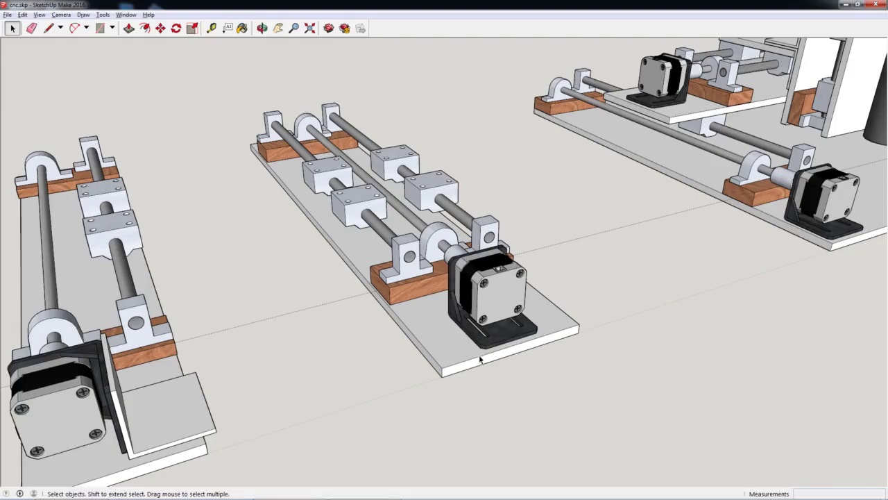
middle_drag(473, 284, 571, 337)
middle_drag(509, 313, 478, 311)
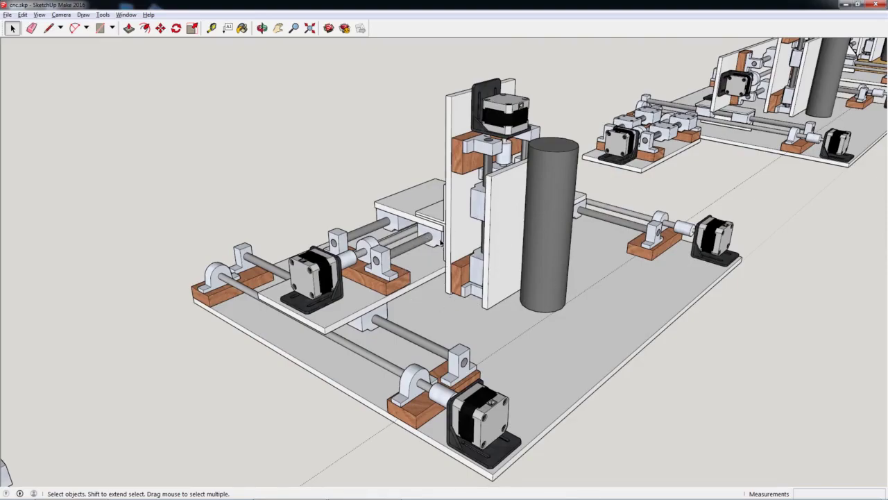
middle_drag(442, 243, 565, 237)
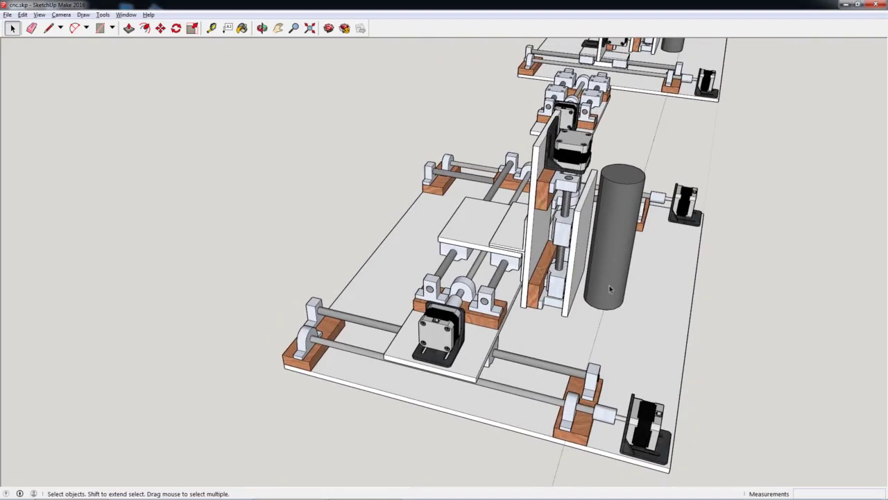
middle_drag(617, 246, 443, 326)
middle_drag(467, 262, 514, 239)
scroll(512, 238, up, 2)
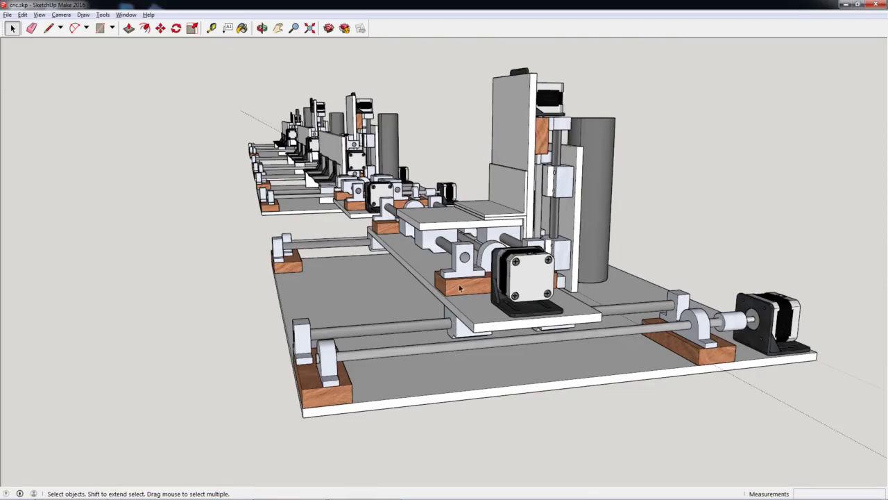
middle_drag(460, 288, 530, 278)
scroll(452, 246, down, 2)
scroll(382, 303, down, 2)
scroll(366, 314, down, 3)
scroll(597, 240, up, 2)
scroll(531, 278, up, 5)
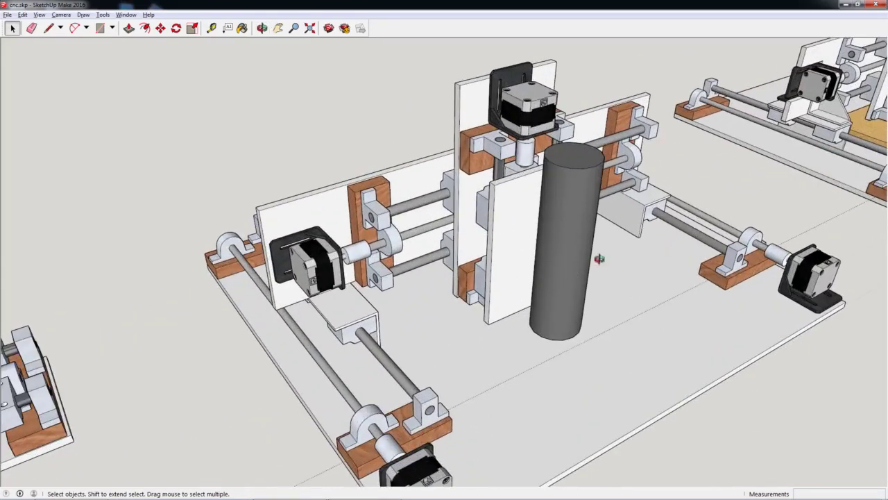
scroll(628, 248, down, 3)
middle_drag(628, 249, 638, 288)
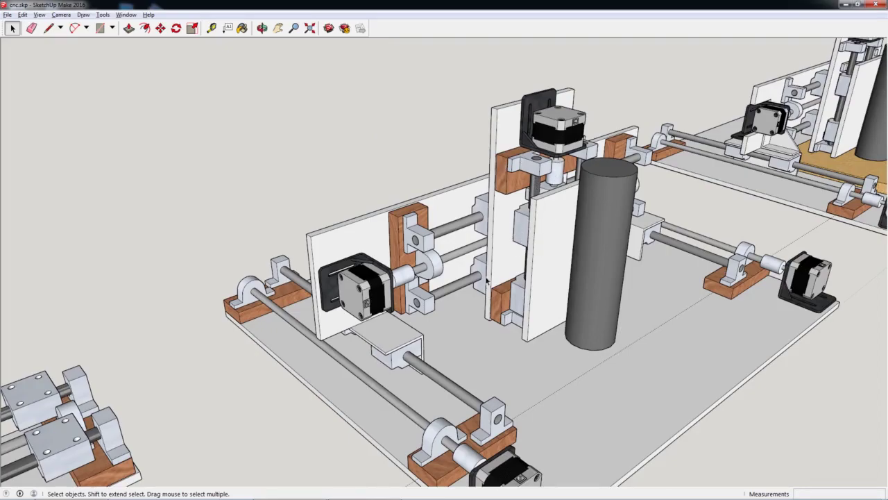
scroll(487, 281, down, 10)
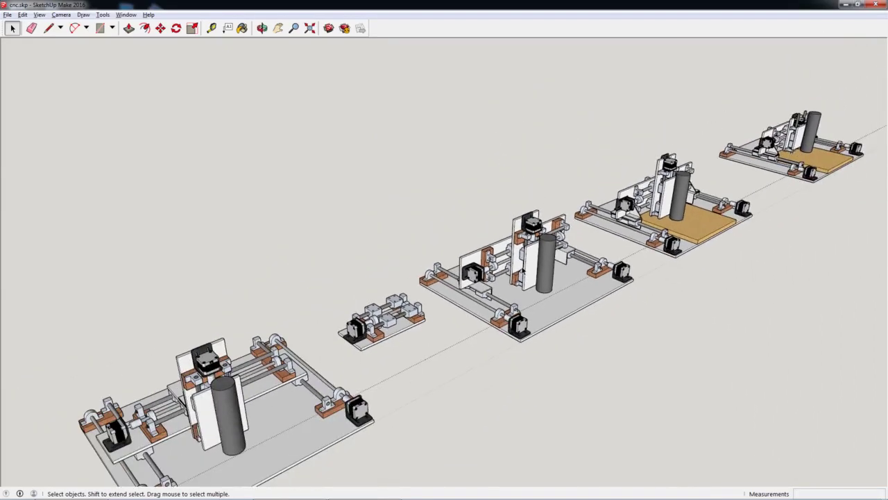
scroll(522, 272, up, 5)
scroll(522, 272, down, 4)
middle_drag(533, 280, 305, 389)
middle_drag(527, 291, 735, 198)
scroll(579, 264, up, 5)
middle_drag(167, 366, 467, 197)
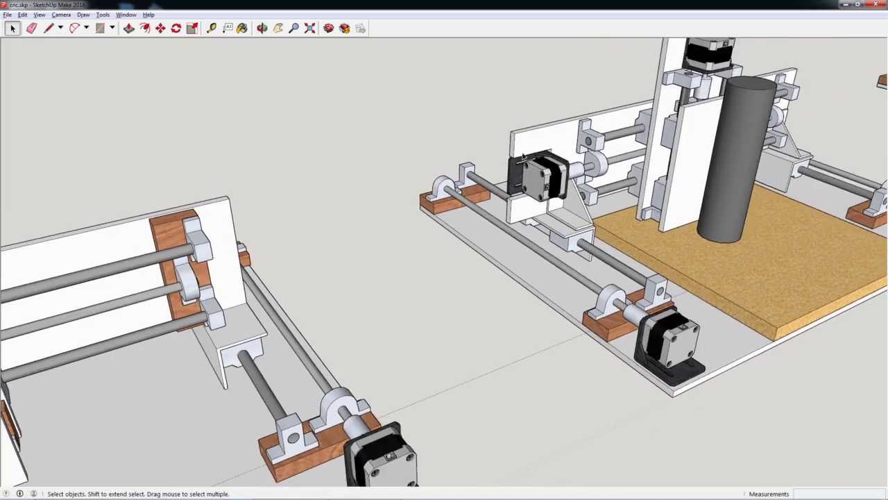
scroll(524, 157, up, 8)
middle_drag(510, 148, 570, 191)
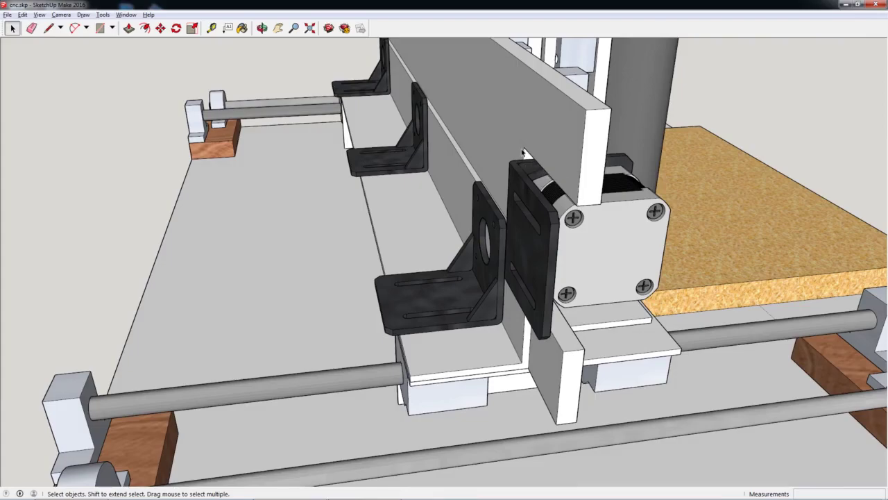
middle_drag(547, 180, 513, 208)
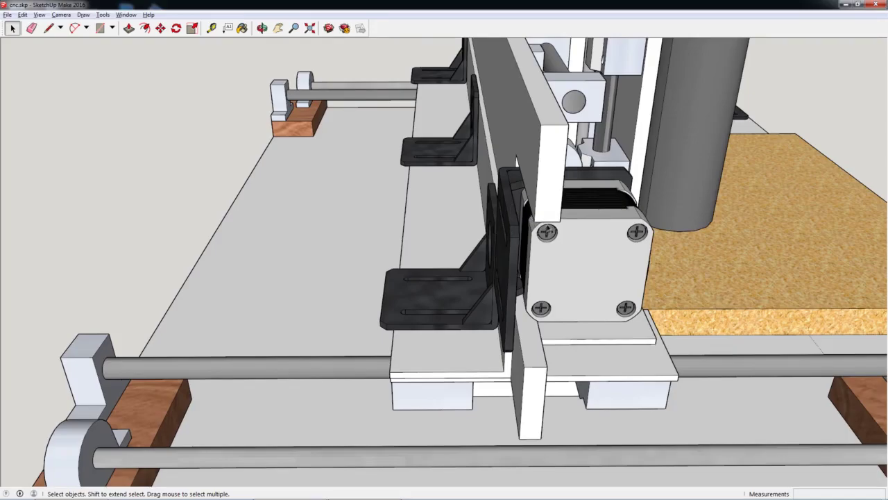
middle_drag(549, 232, 177, 236)
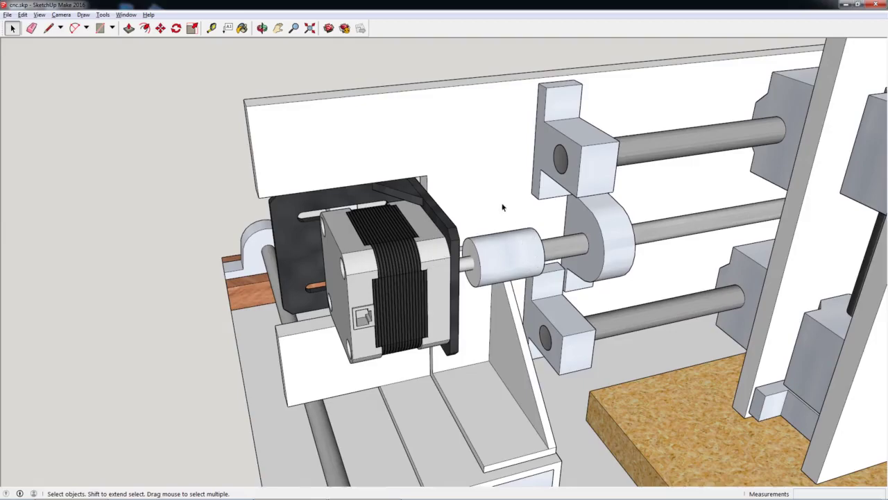
middle_drag(502, 202, 543, 175)
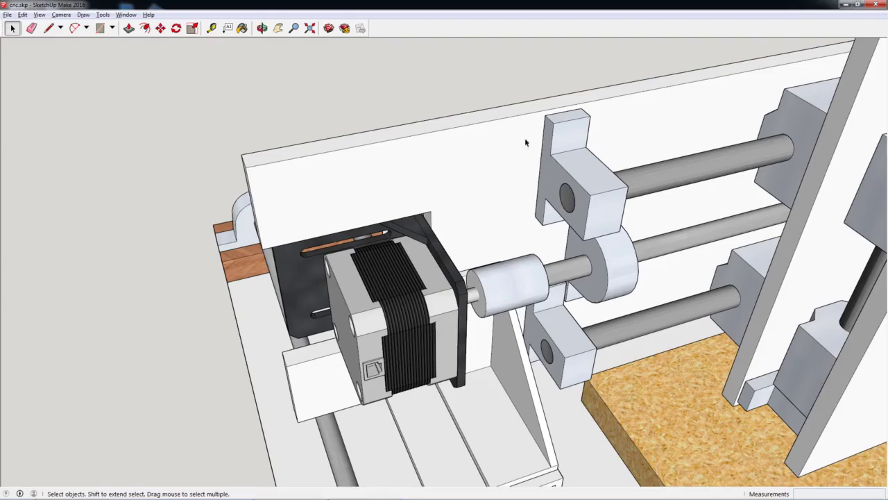
scroll(619, 217, down, 10)
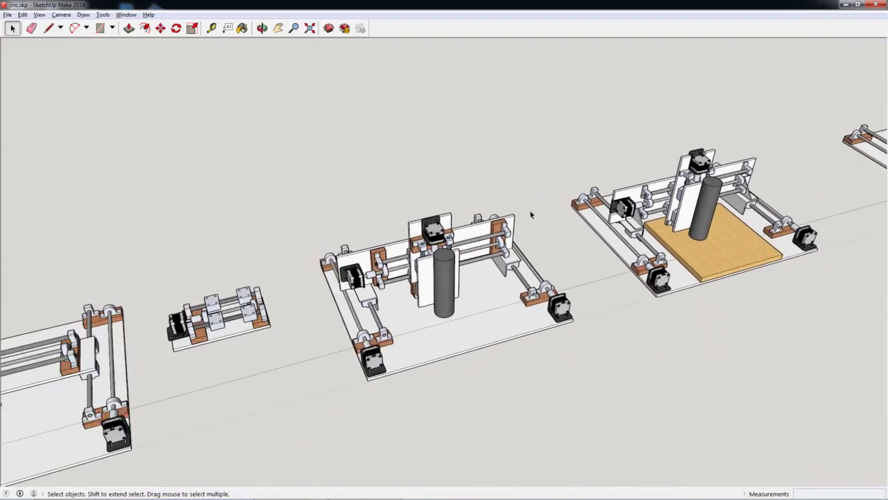
scroll(499, 238, up, 8)
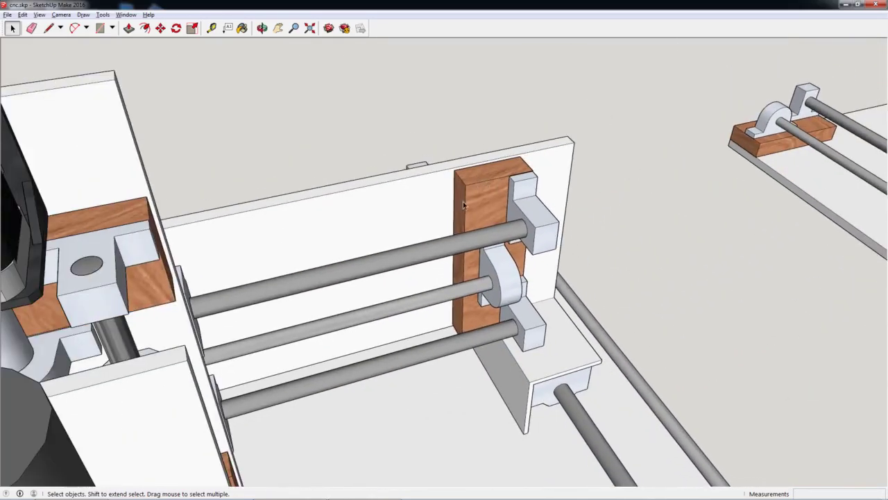
scroll(491, 217, down, 8)
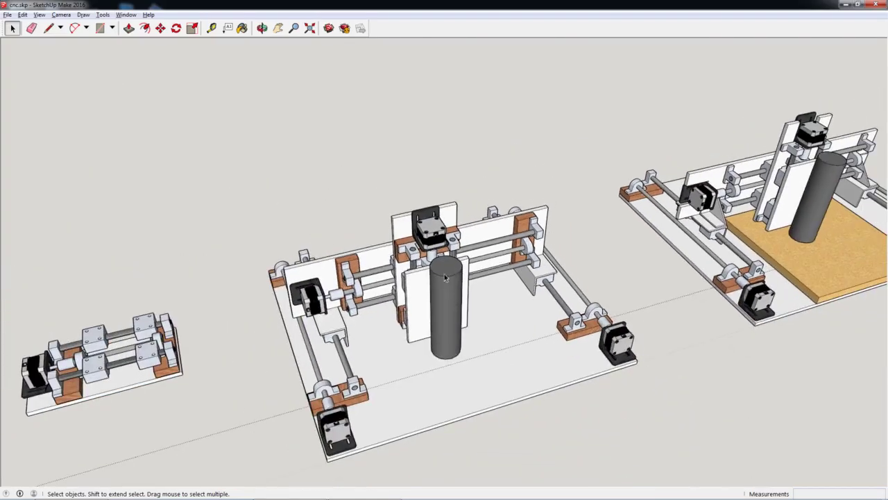
scroll(289, 308, up, 8)
middle_drag(374, 304, 342, 373)
scroll(343, 372, down, 10)
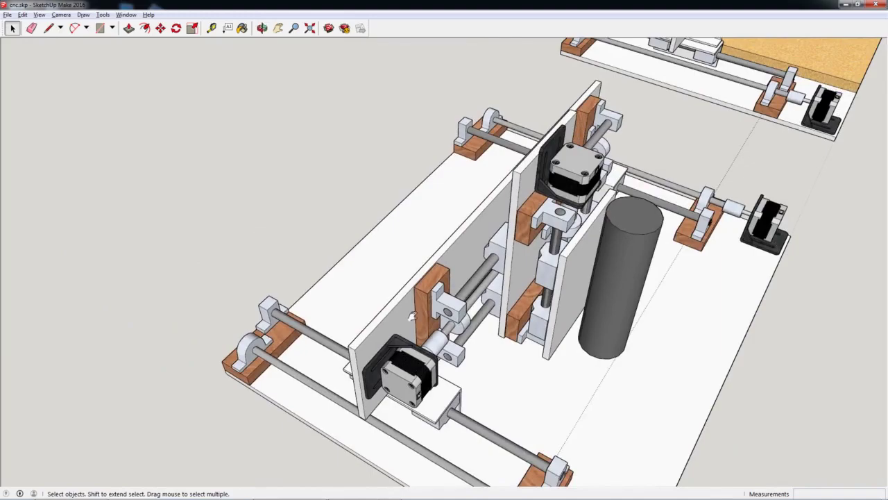
middle_drag(409, 316, 454, 271)
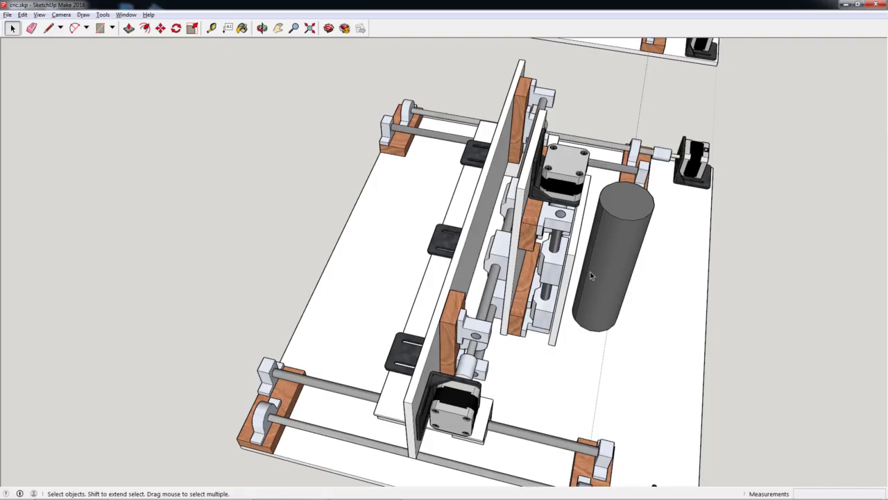
middle_drag(593, 278, 546, 157)
scroll(483, 225, up, 3)
scroll(484, 225, up, 2)
scroll(518, 260, down, 1)
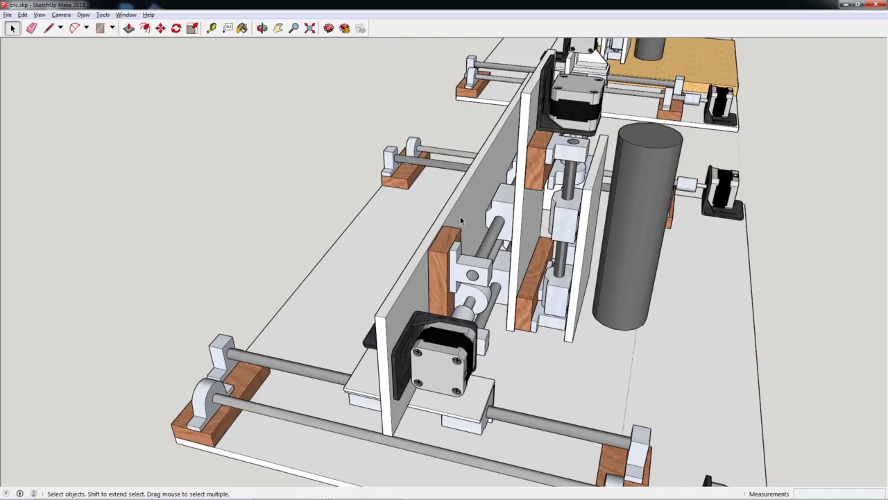
middle_drag(465, 220, 635, 262)
scroll(635, 264, up, 2)
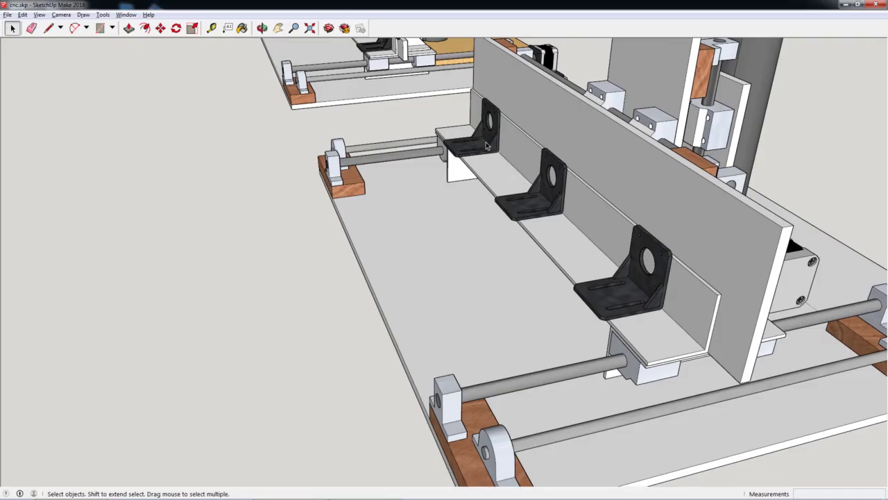
middle_drag(678, 188, 486, 189)
scroll(416, 189, down, 5)
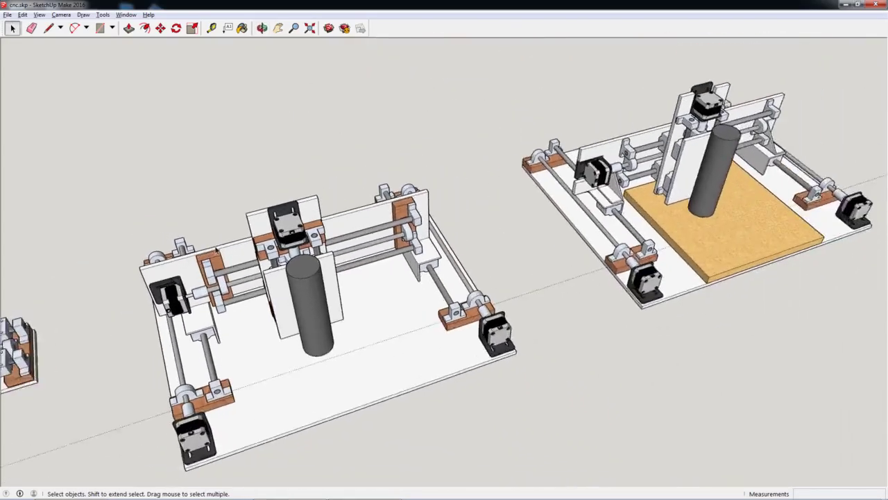
scroll(299, 190, down, 2)
scroll(299, 189, down, 2)
scroll(625, 229, up, 6)
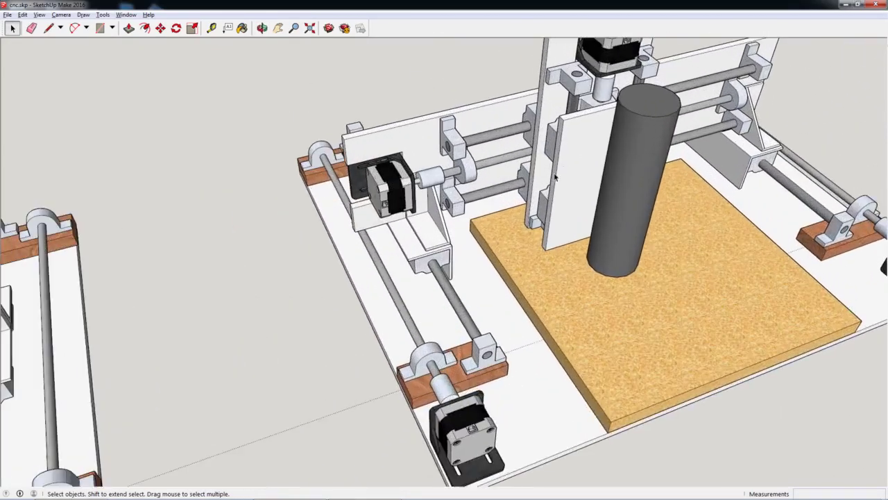
middle_drag(624, 229, 368, 336)
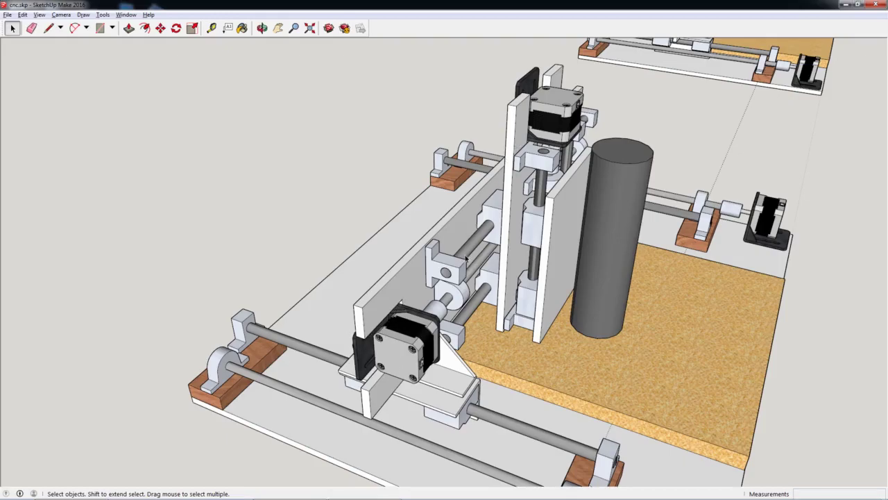
middle_drag(363, 335, 474, 250)
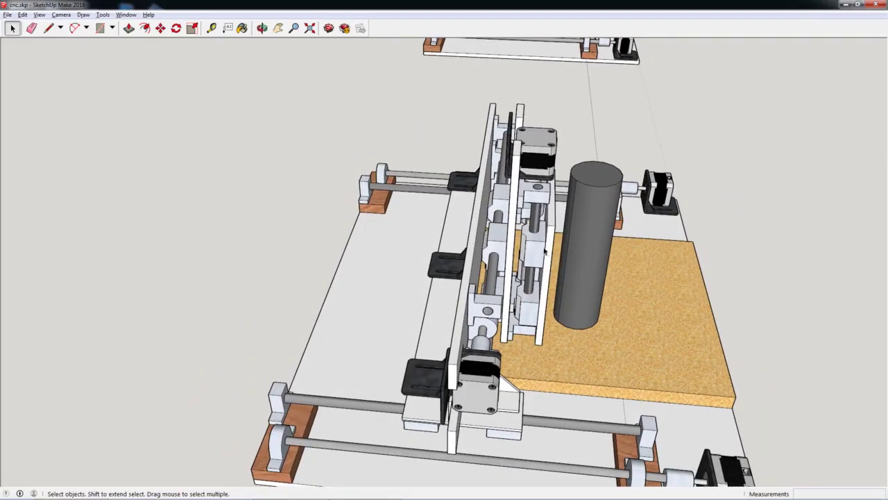
middle_drag(597, 222, 336, 302)
scroll(336, 302, down, 5)
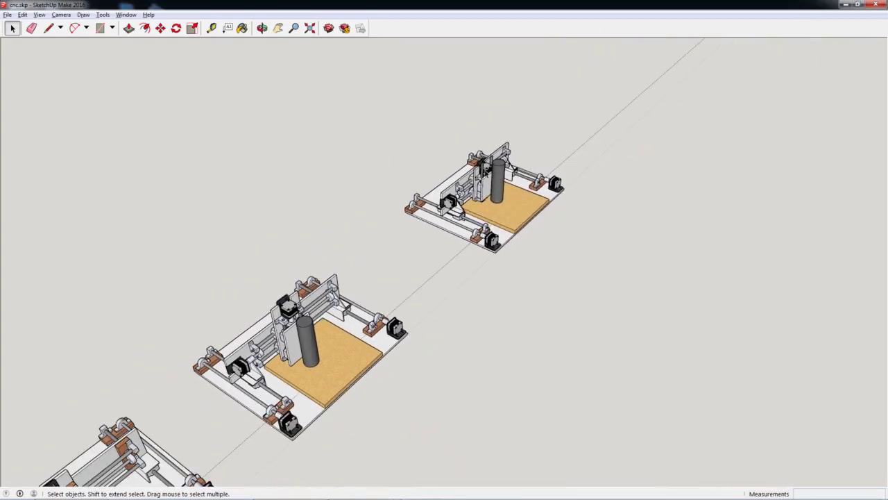
scroll(525, 212, up, 6)
middle_drag(558, 214, 497, 229)
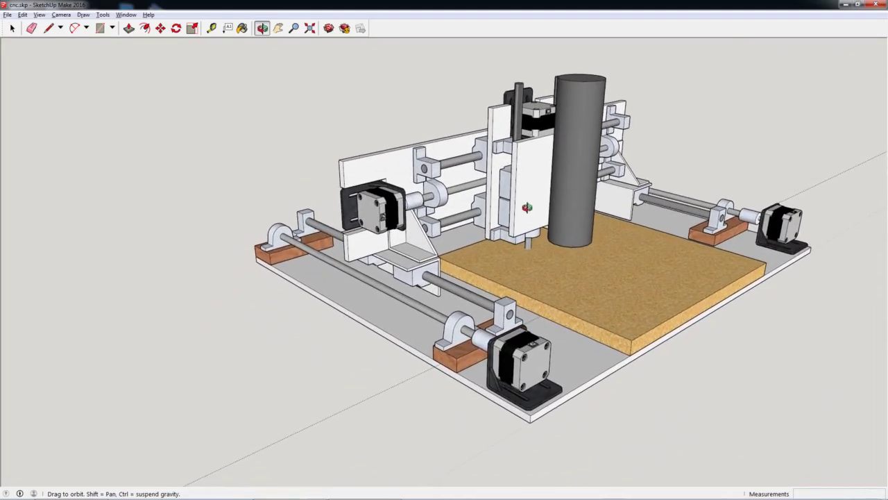
drag(527, 208, 505, 251)
key(space)
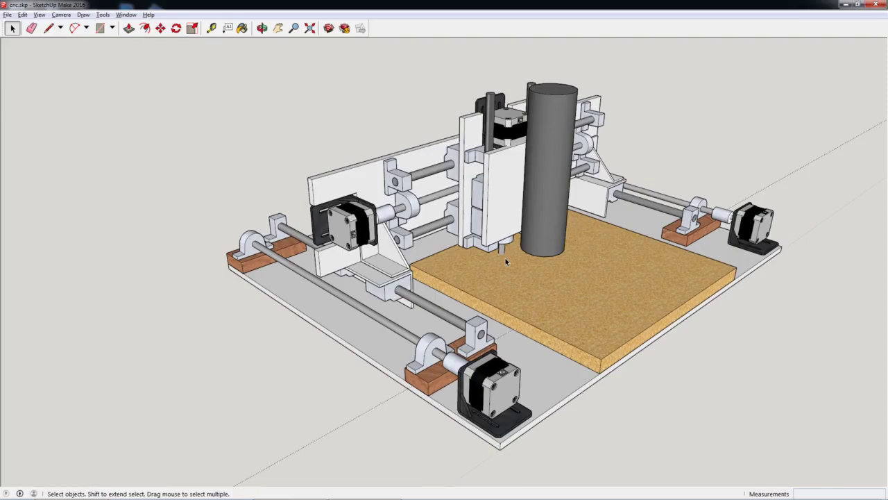
middle_drag(507, 257, 420, 366)
scroll(438, 334, up, 1)
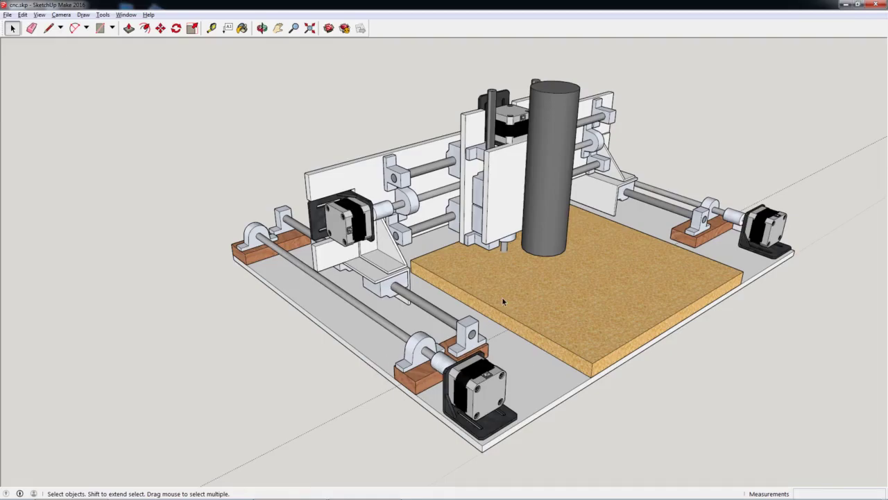
Step: Open the recent model cnc3.skp and orbit around the router
click(8, 14)
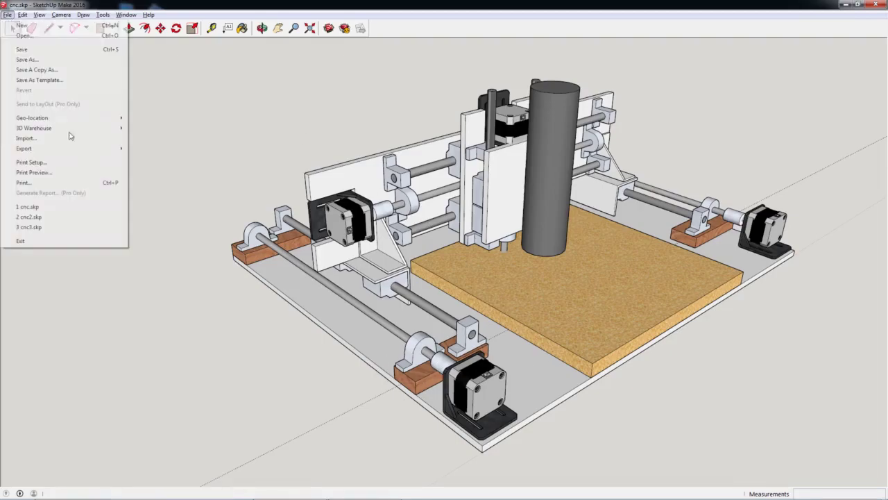
click(73, 227)
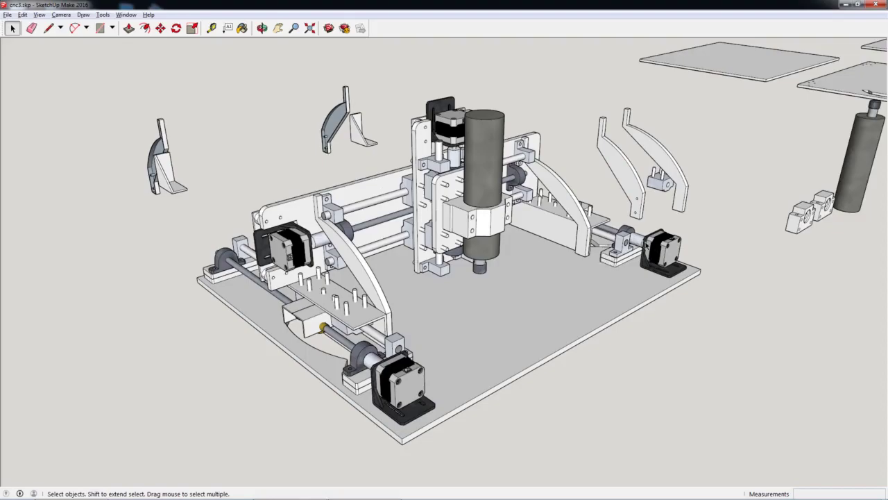
middle_drag(352, 295, 415, 281)
scroll(415, 280, up, 3)
scroll(415, 281, up, 6)
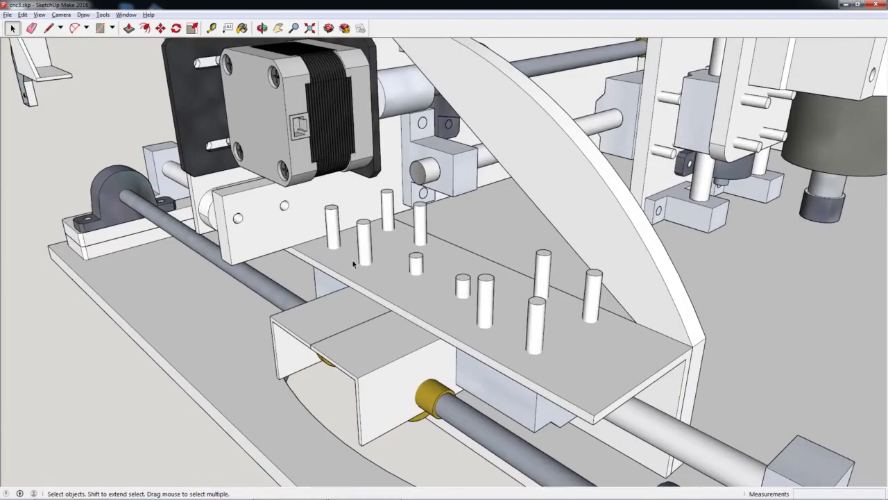
scroll(351, 262, down, 2)
Step: Orbit and zoom in on the carriage plate's dowel pins and the black motor bracket
middle_drag(361, 253, 410, 248)
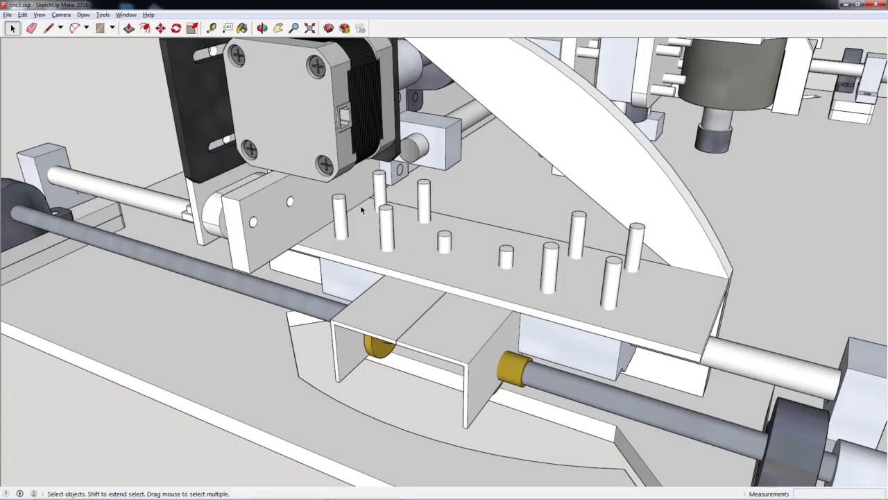
middle_drag(303, 201, 460, 410)
scroll(417, 302, up, 4)
mouse_move(448, 287)
middle_down()
mouse_move(383, 323)
mouse_move(445, 291)
middle_up()
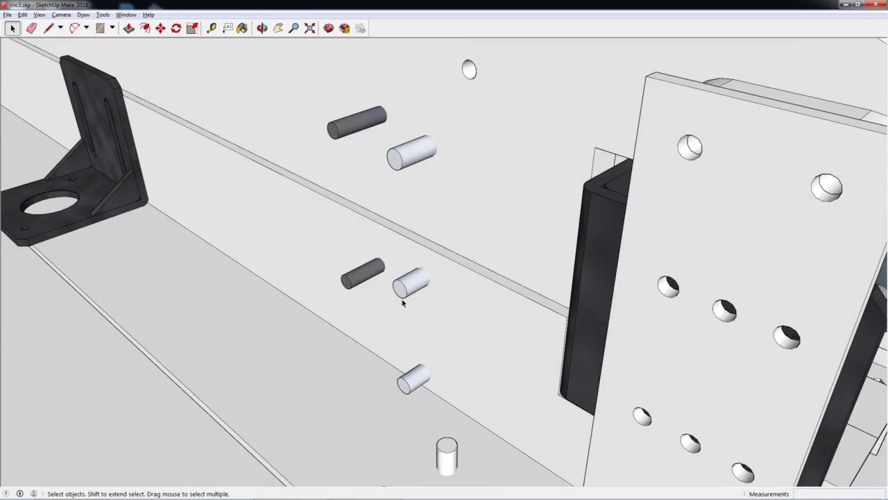
scroll(385, 264, down, 10)
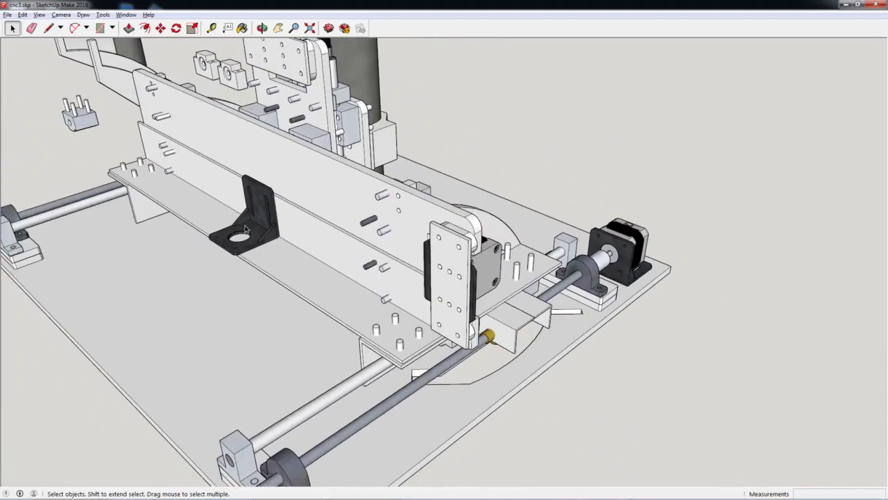
scroll(246, 229, up, 3)
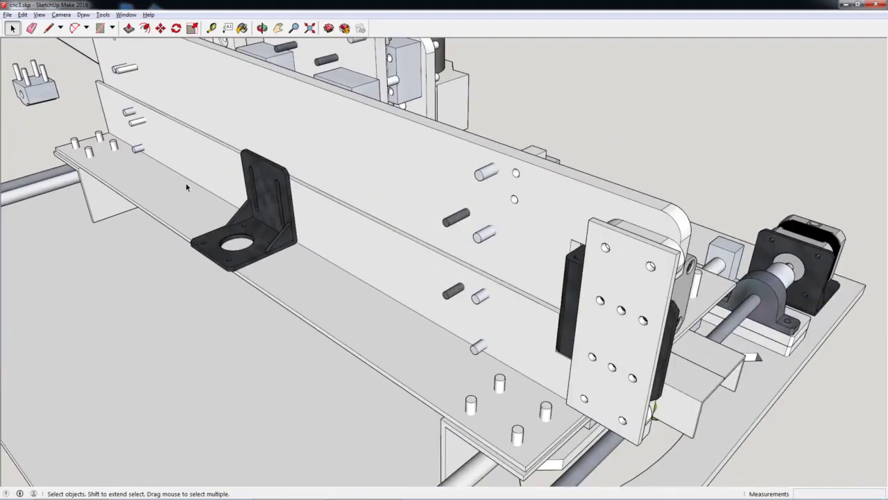
middle_drag(589, 292, 483, 246)
scroll(483, 247, down, 5)
scroll(511, 255, up, 4)
scroll(460, 193, down, 1)
Step: Move the curved gusset plate to its new position on the machine
scroll(461, 191, down, 1)
click(480, 188)
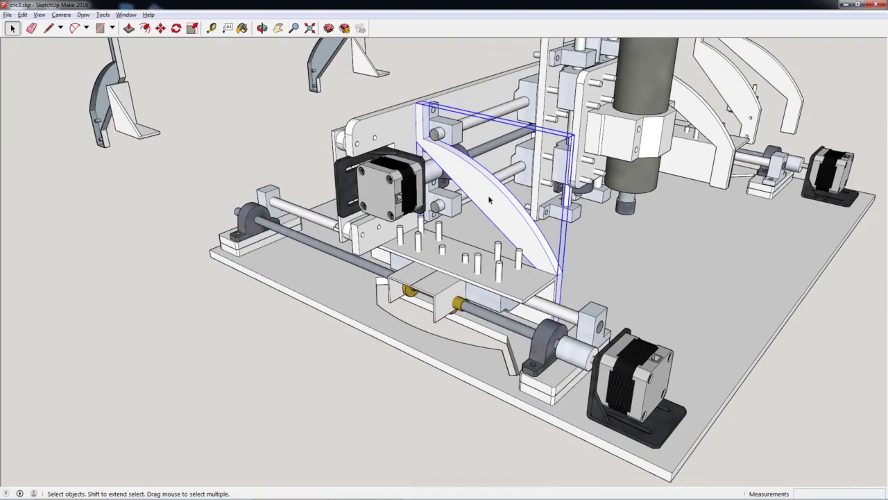
key(m)
click(489, 200)
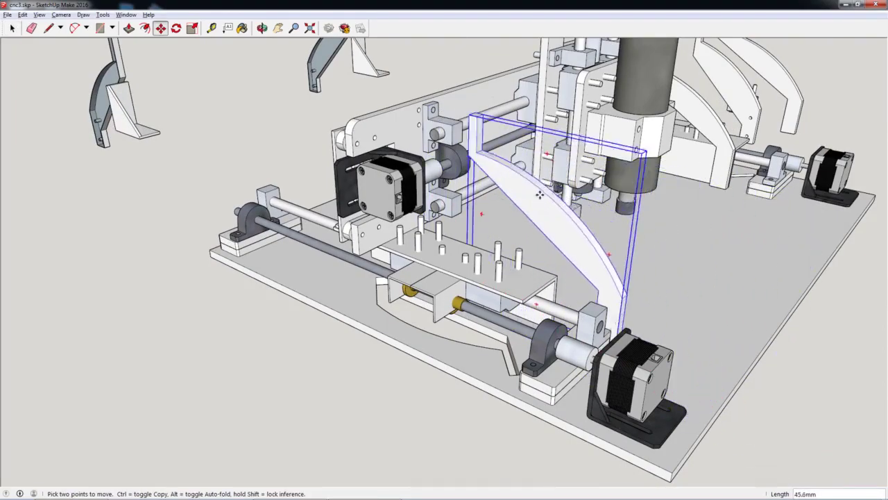
click(487, 196)
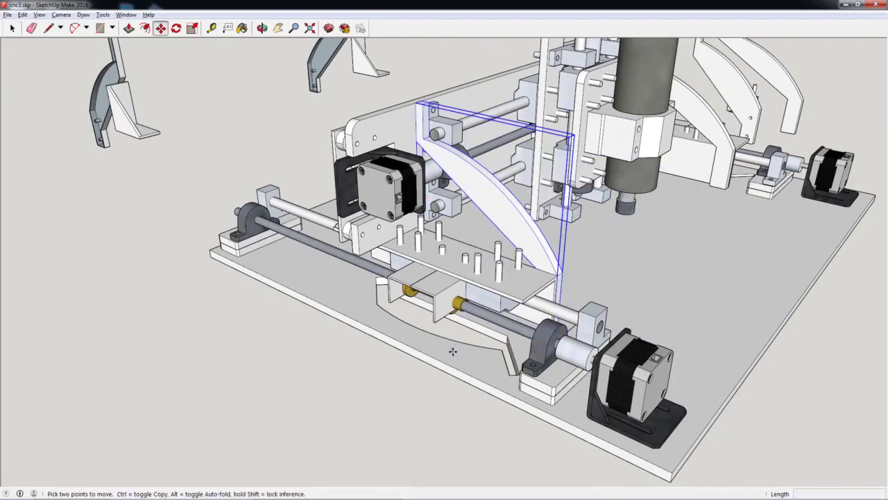
Step: Check the placed plate, then view the base board from underneath and orbit back
middle_drag(436, 363, 521, 313)
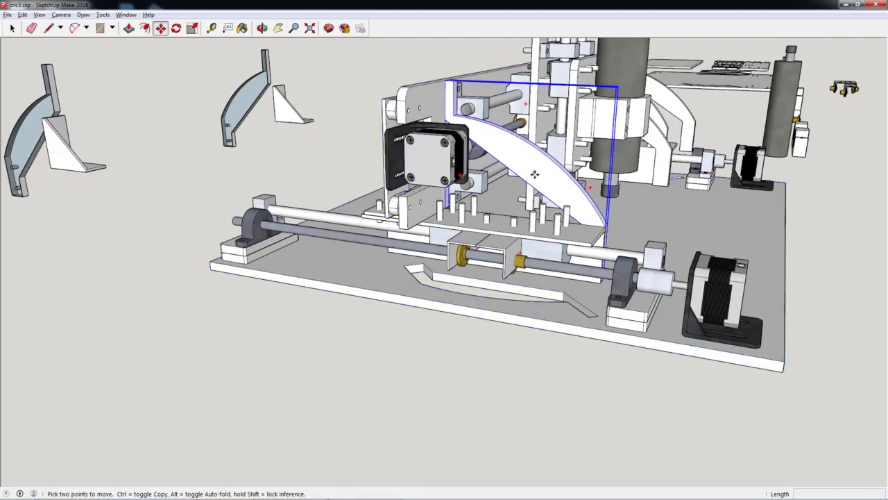
key(space)
middle_drag(473, 348, 576, 125)
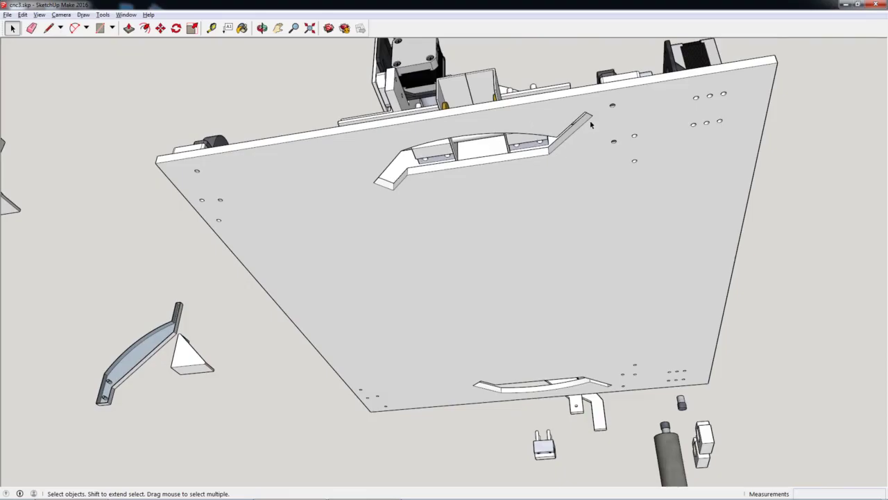
middle_drag(591, 125, 533, 177)
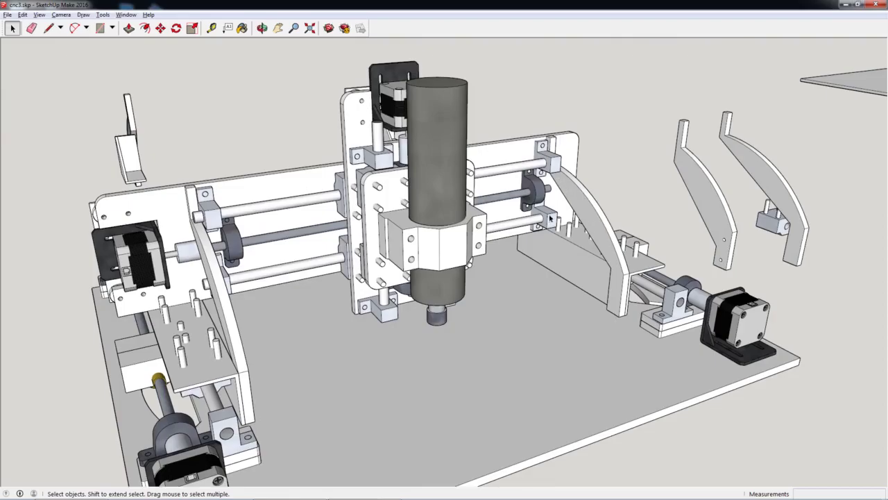
middle_drag(448, 224, 478, 144)
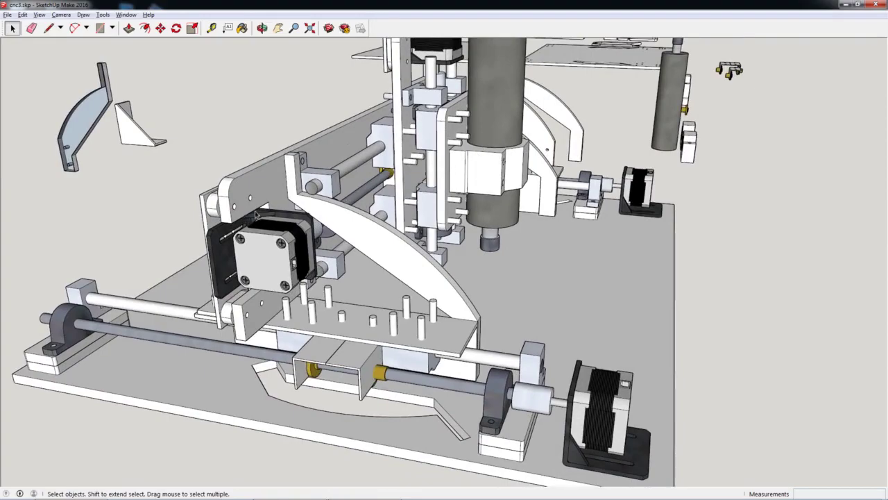
middle_drag(258, 285, 463, 272)
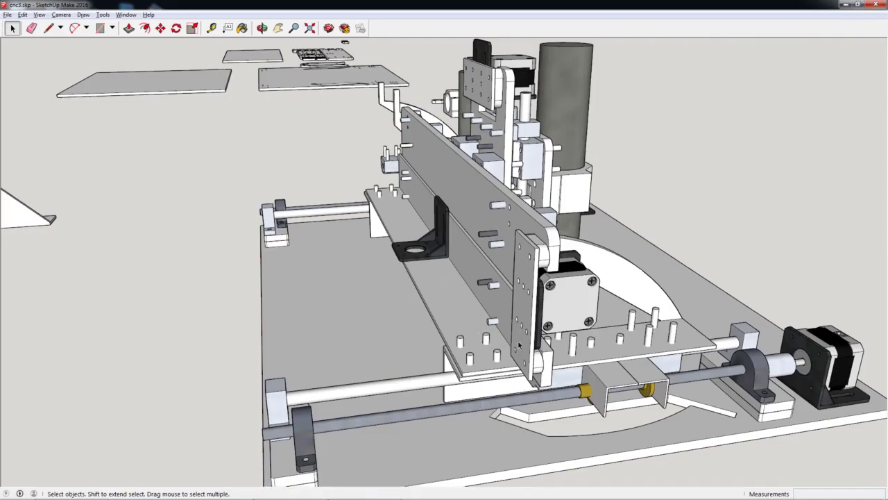
scroll(438, 280, up, 3)
middle_drag(329, 291, 231, 287)
scroll(511, 258, up, 5)
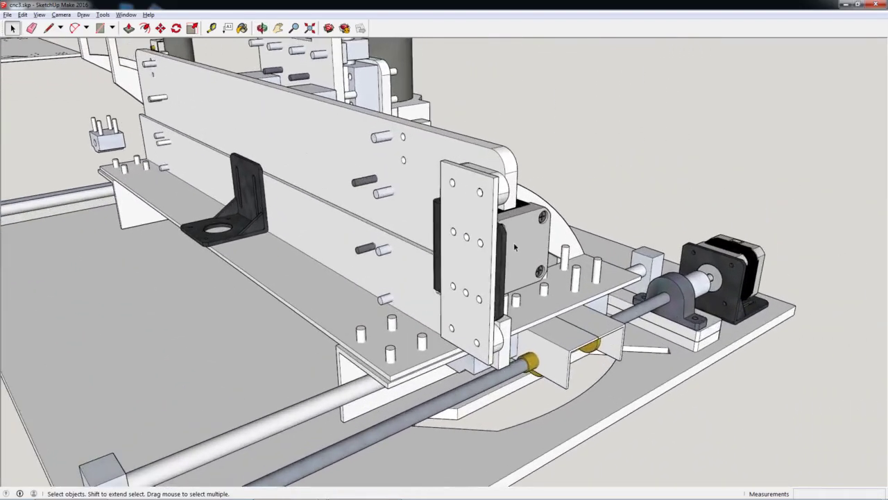
middle_drag(510, 253, 287, 152)
scroll(550, 245, down, 6)
scroll(549, 244, up, 8)
scroll(506, 377, down, 3)
middle_drag(506, 377, 552, 340)
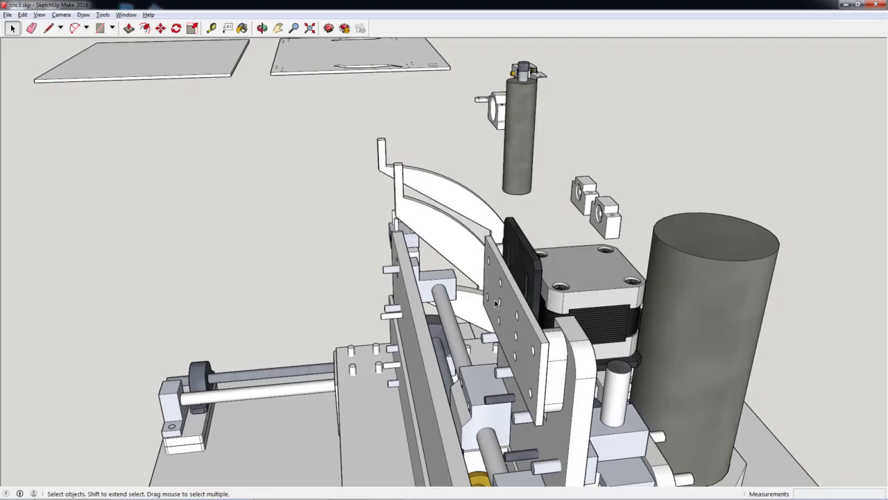
middle_drag(496, 302, 511, 294)
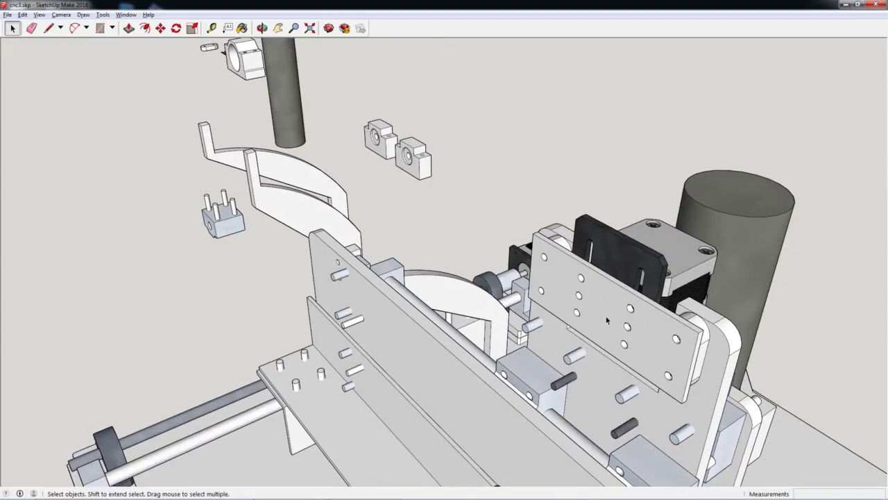
scroll(581, 316, down, 10)
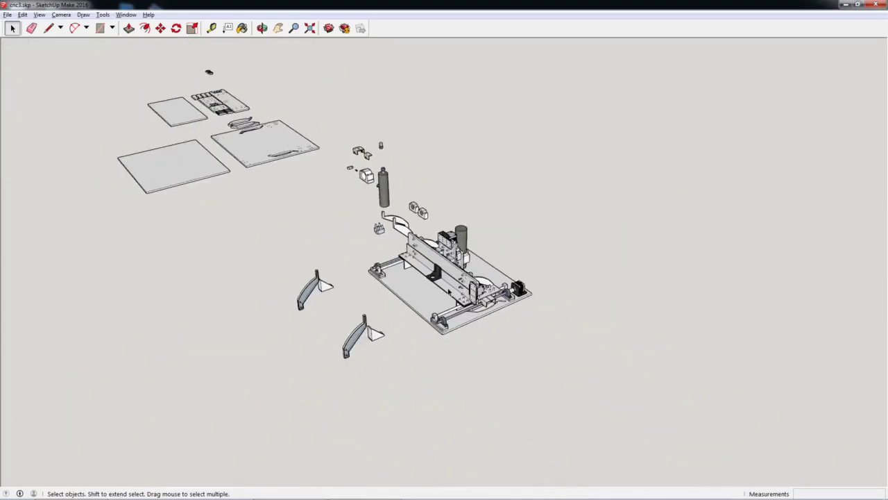
scroll(531, 316, up, 8)
scroll(530, 316, up, 2)
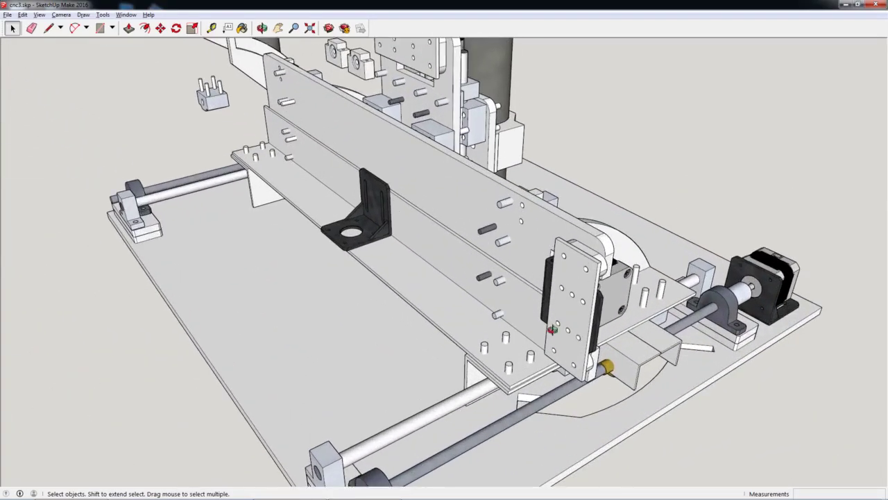
middle_drag(530, 316, 490, 312)
scroll(486, 306, up, 3)
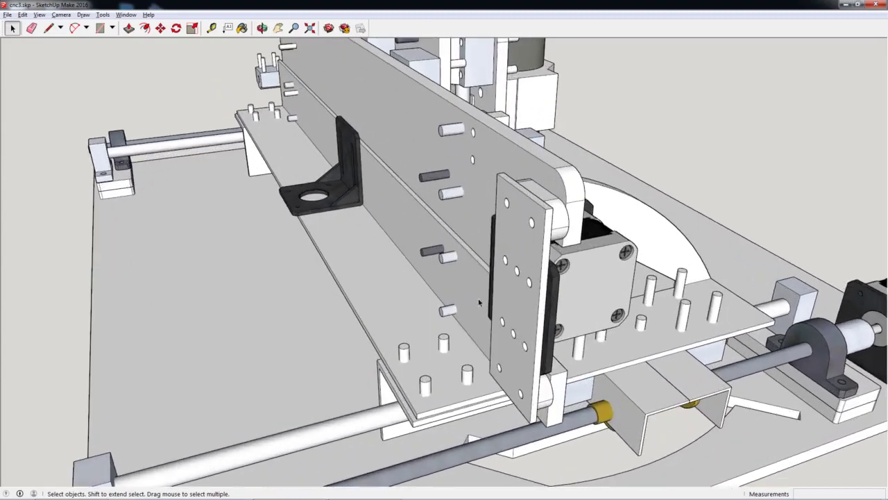
scroll(476, 292, down, 4)
scroll(469, 275, up, 1)
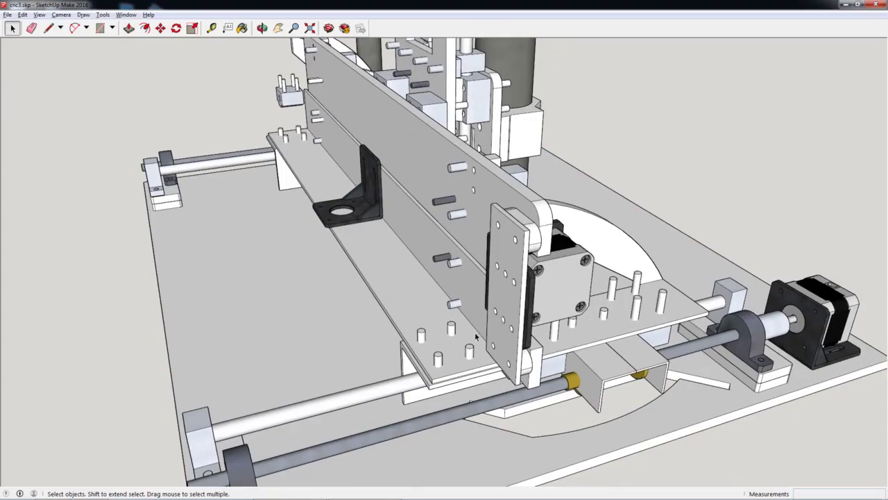
scroll(464, 316, down, 2)
scroll(467, 298, up, 3)
scroll(469, 284, down, 1)
scroll(470, 269, up, 1)
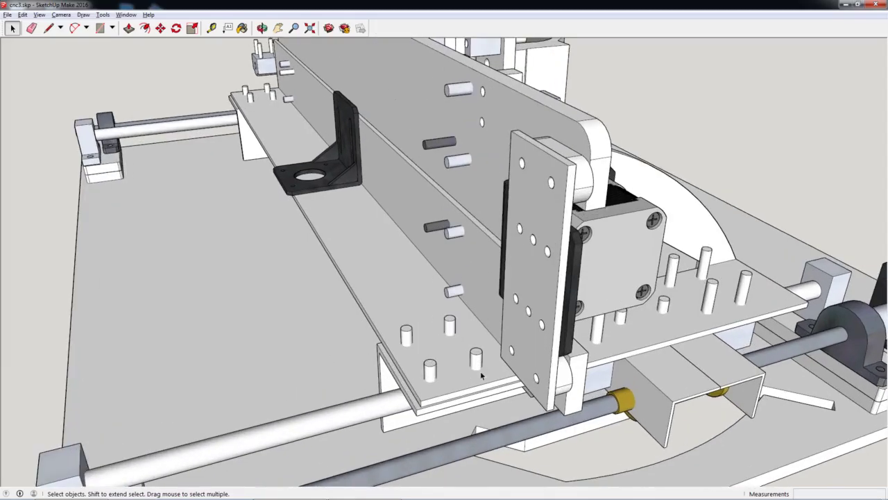
middle_drag(482, 376, 444, 267)
middle_drag(803, 313, 495, 232)
click(566, 210)
double_click(564, 197)
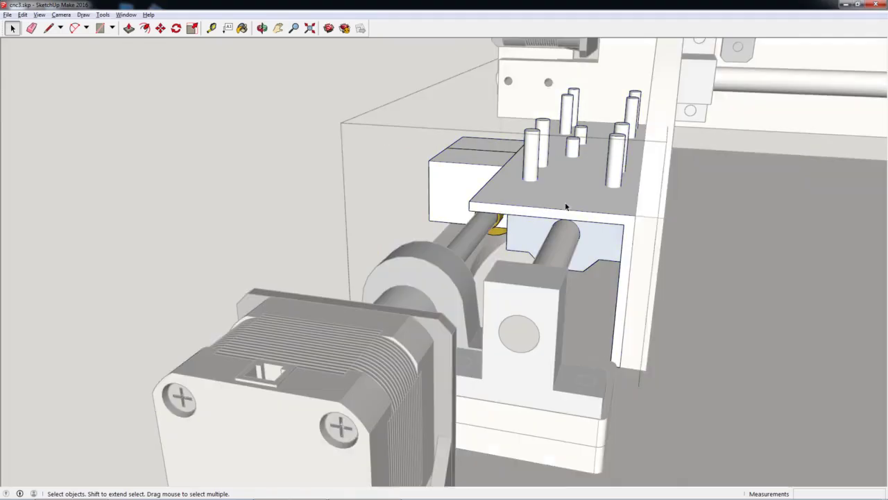
click(569, 210)
key(m)
click(595, 217)
key(Escape)
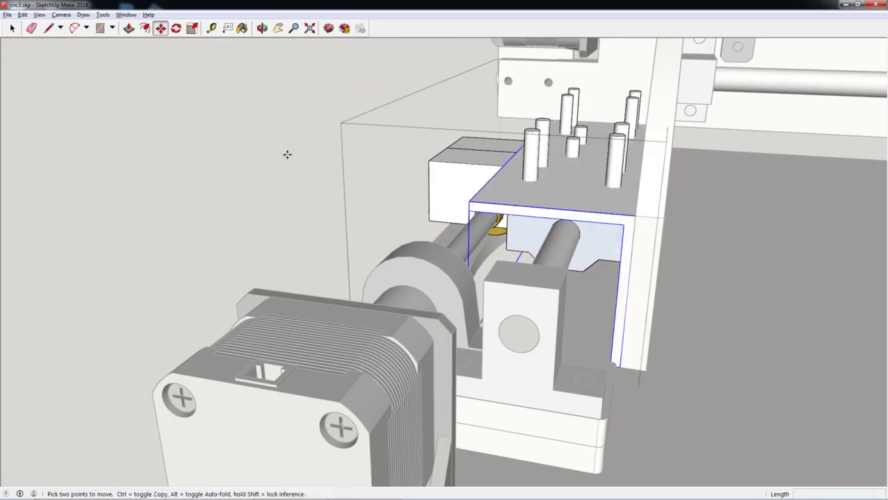
key(space)
scroll(371, 203, down, 2)
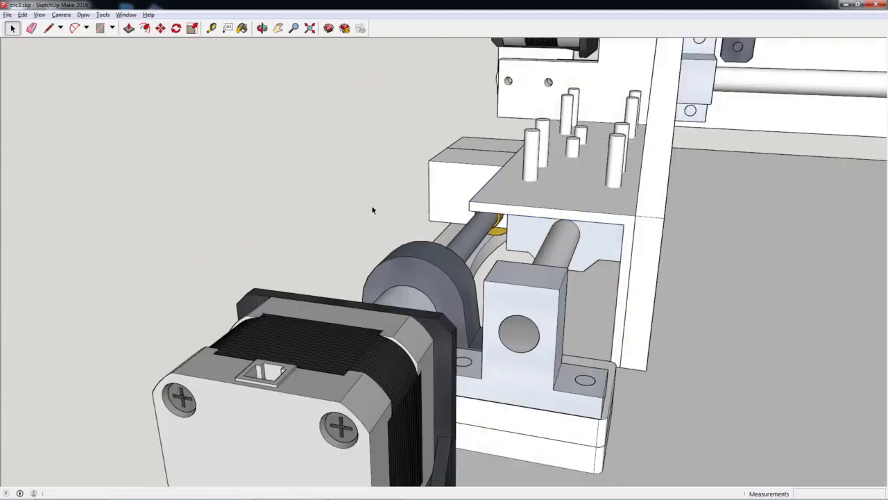
scroll(463, 260, down, 5)
middle_drag(612, 228, 509, 299)
scroll(509, 298, up, 3)
scroll(509, 299, down, 3)
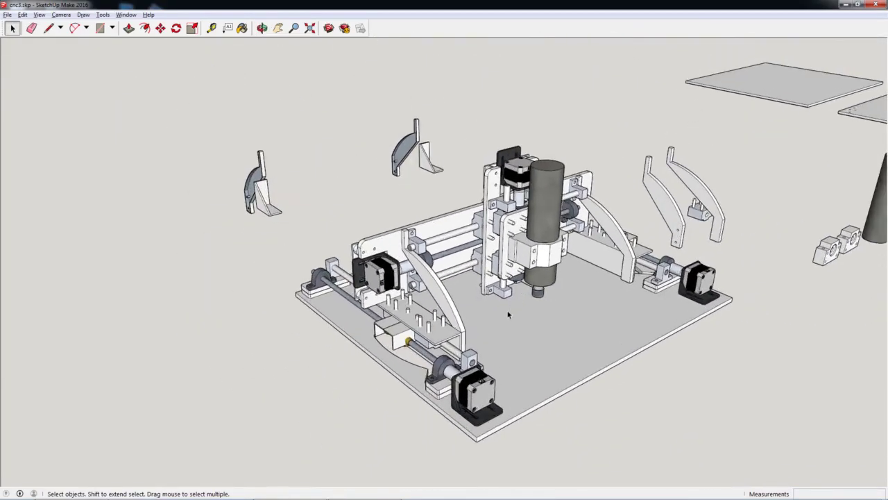
key(z)
scroll(512, 307, up, 1)
key(space)
scroll(515, 290, down, 2)
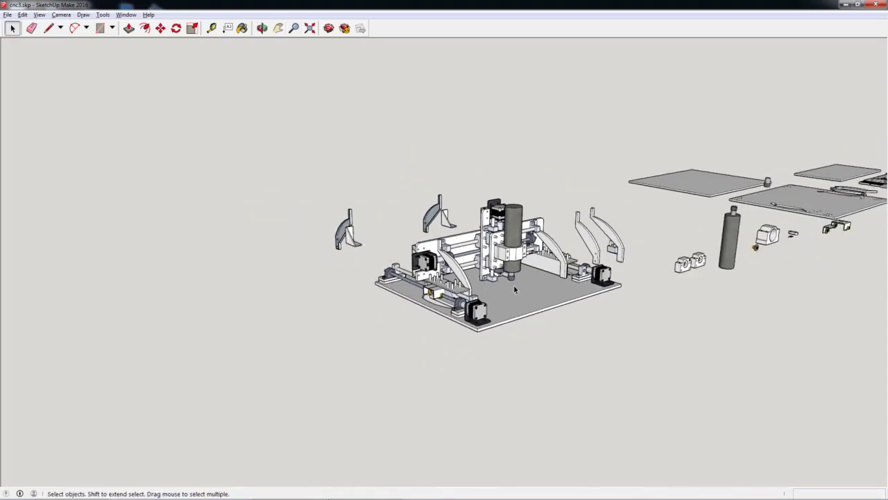
scroll(515, 291, down, 1)
Step: Orbit and zoom over to the flat water-jet part layouts and the left plates
middle_drag(515, 290, 569, 299)
scroll(555, 319, up, 4)
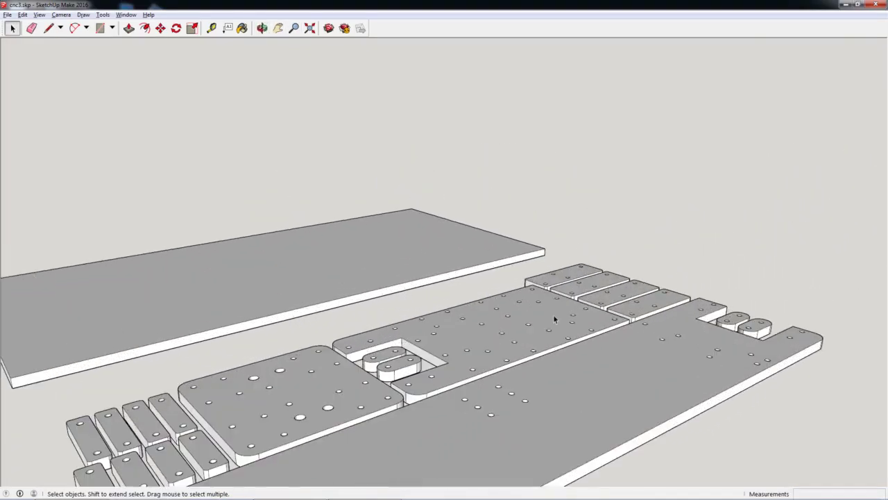
scroll(496, 349, down, 1)
middle_drag(495, 349, 460, 332)
scroll(461, 332, down, 4)
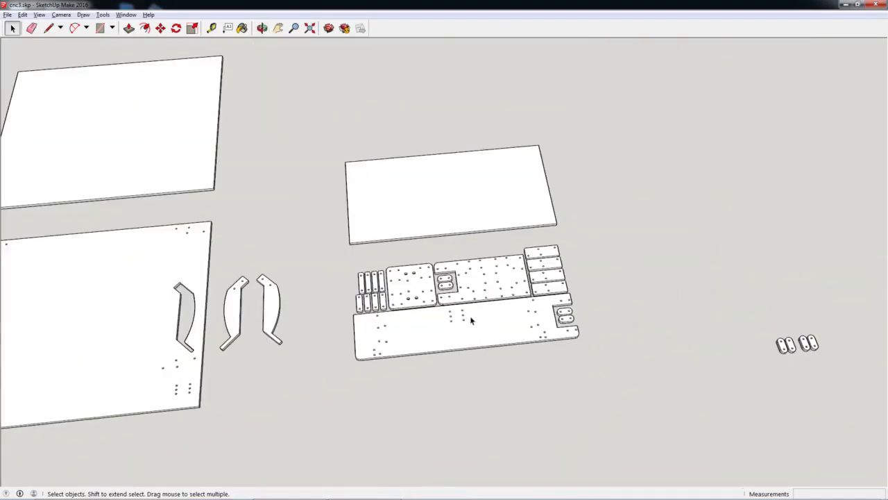
middle_drag(454, 288, 649, 306)
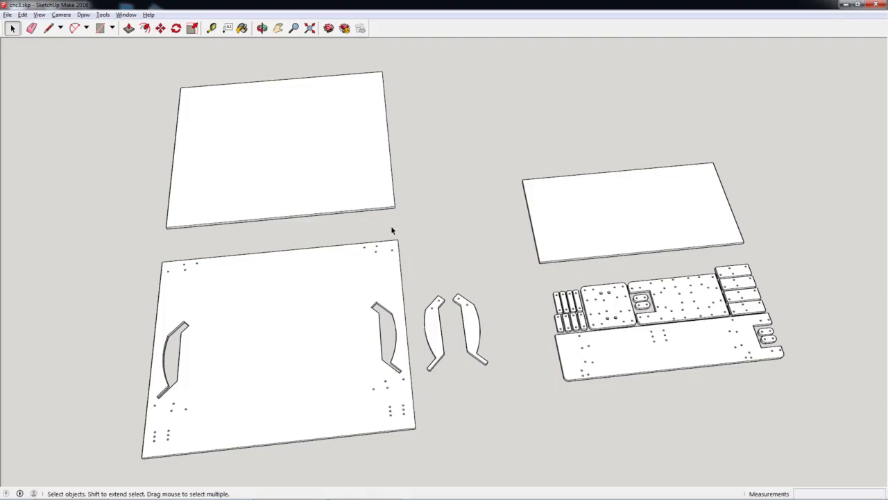
Step: Move the two blank plates together, then clear the selection
click(256, 155)
shift+click(604, 222)
key(m)
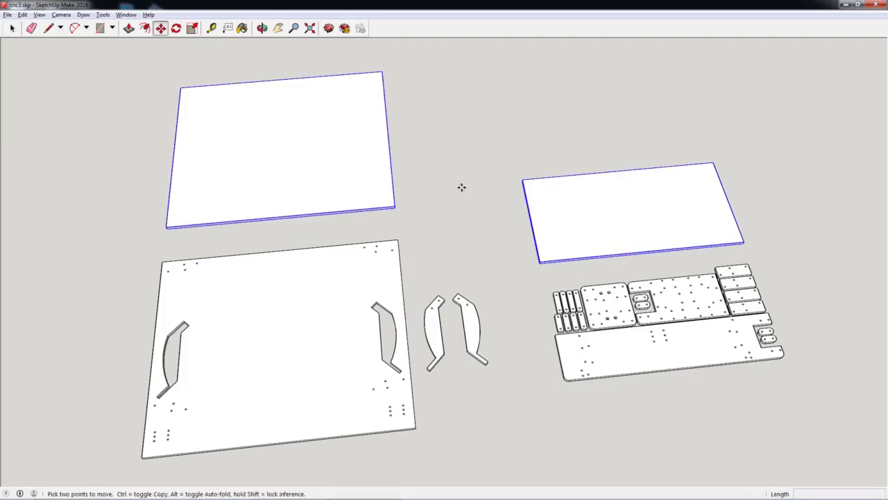
click(466, 186)
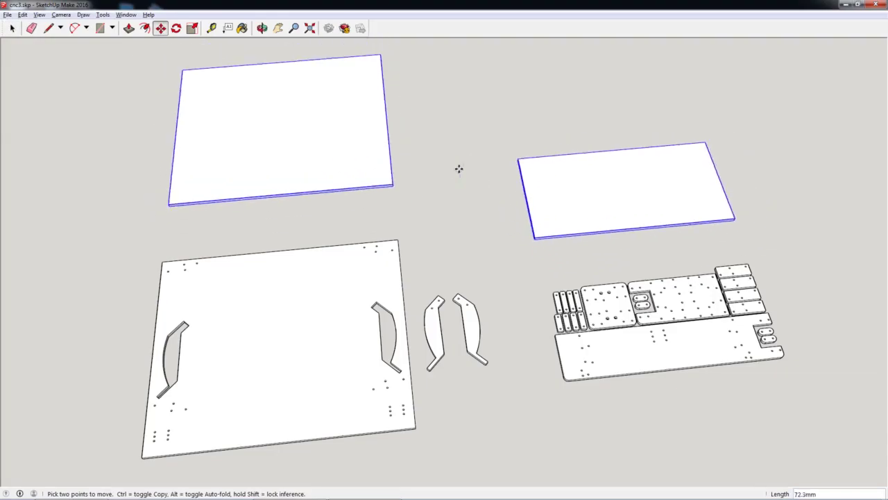
click(488, 193)
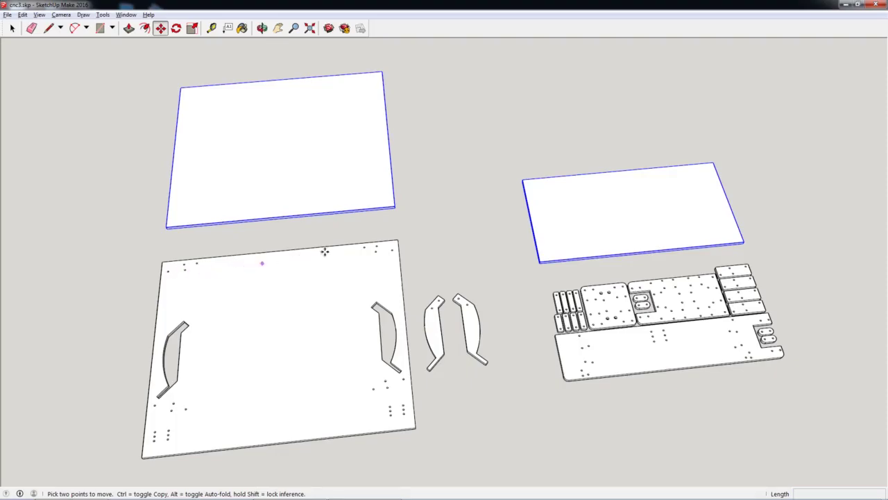
key(ctrl+t)
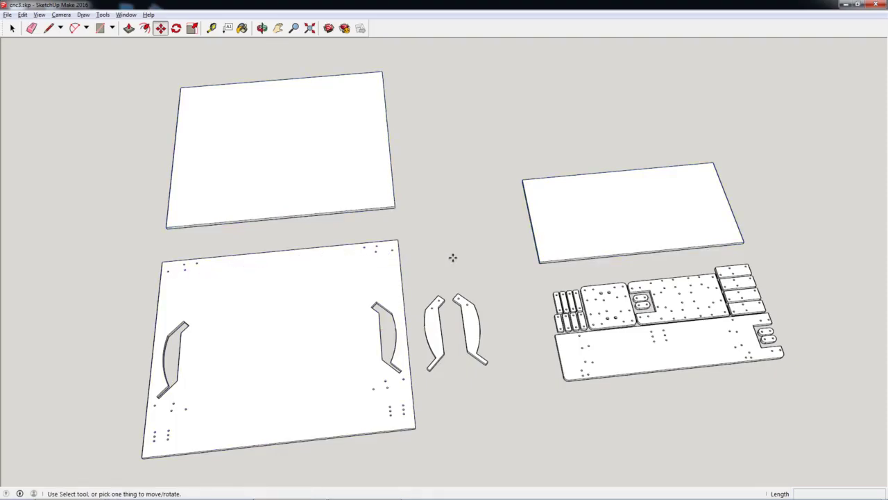
key(space)
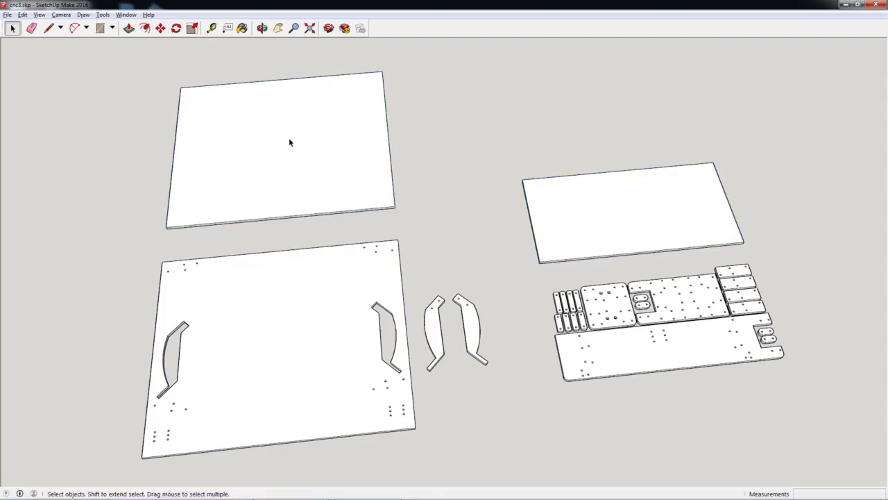
Step: Select in turn the blank plate, drilled base plate, curved pieces and nested parts sheet, then deselect
click(290, 142)
click(266, 292)
drag(142, 236, 497, 458)
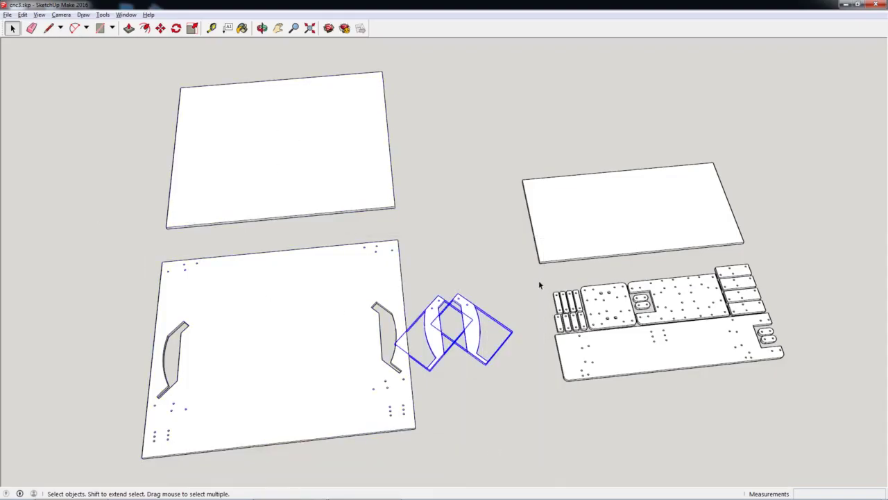
click(497, 308)
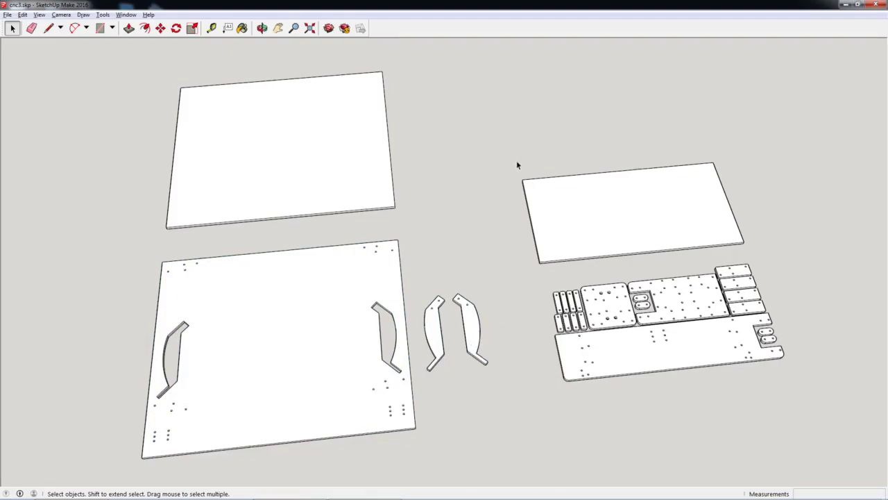
drag(521, 165, 802, 399)
click(477, 219)
Step: Zoom in on the nested sheet of drilled small plates and the curved pieces
scroll(704, 328, up, 5)
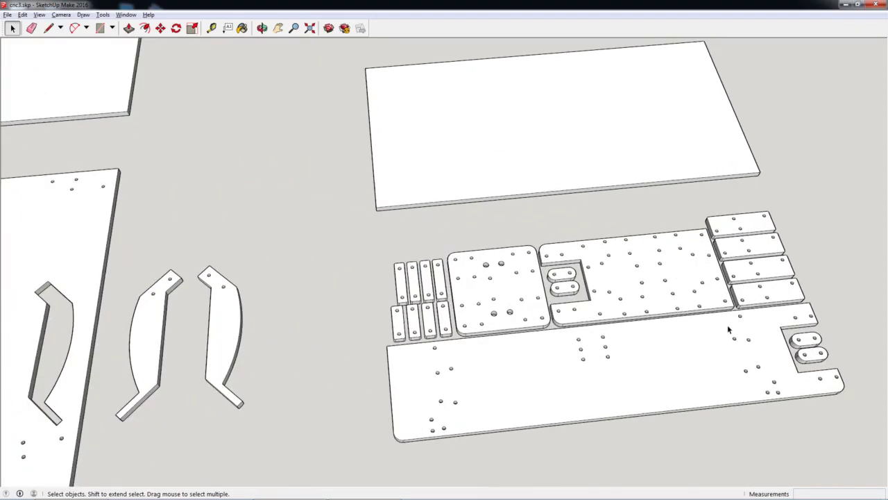